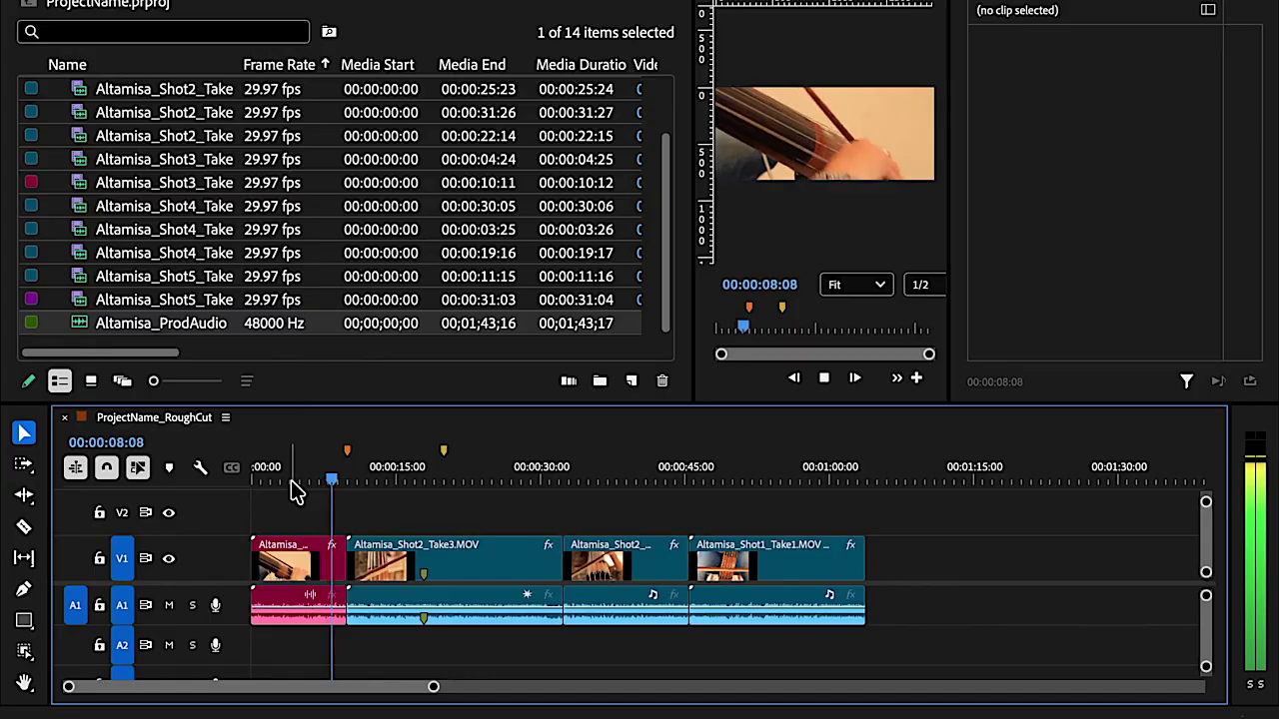
Step: Stop playback and place the Altamisa_ProdAudio clip on track A2 at the very start of the sequence
{"action": "key", "text": "space"}
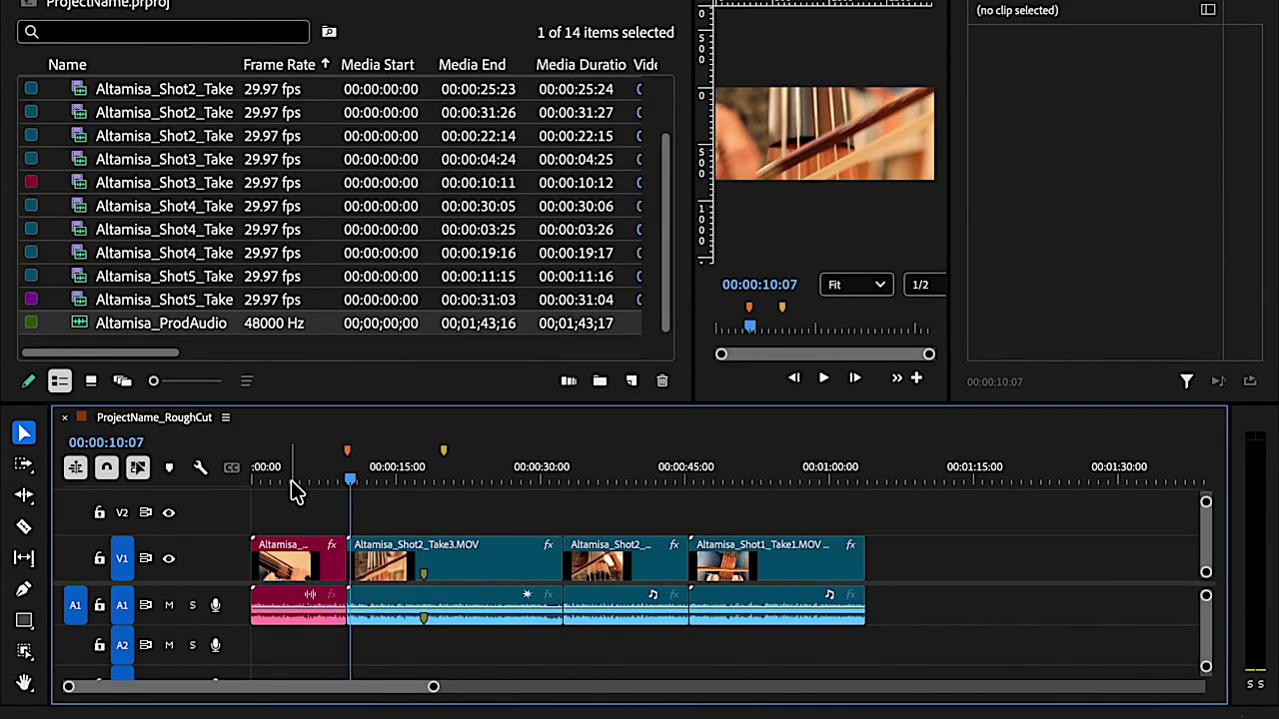
{"action": "left_click", "coordinate": [41, 325]}
{"action": "left_click", "coordinate": [30, 325]}
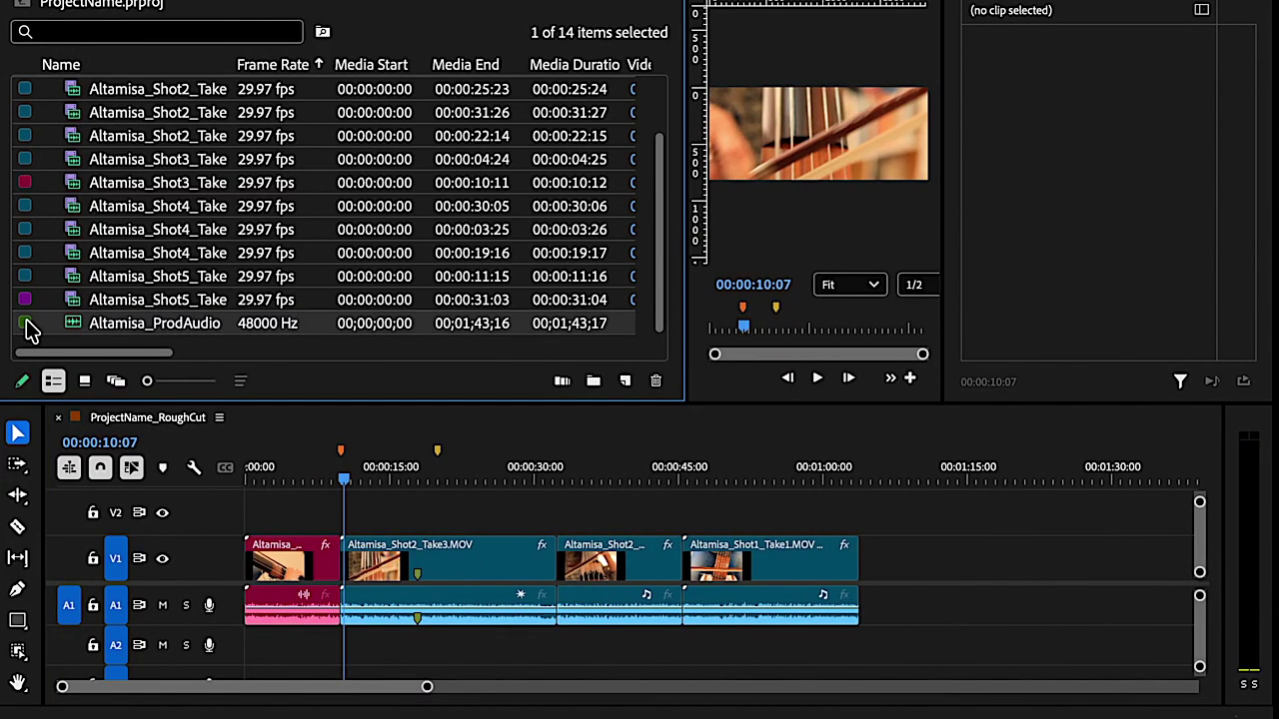
{"action": "left_click_drag", "start_coordinate": [30, 330], "coordinate": [254, 654]}
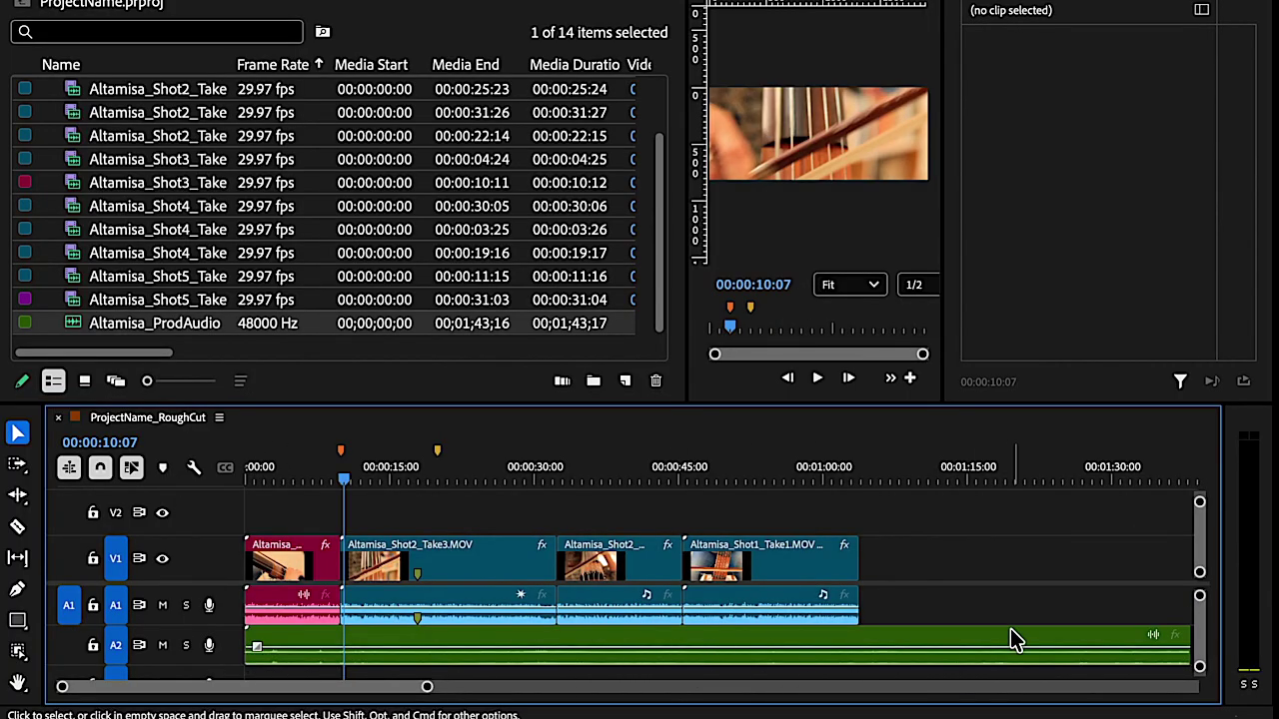
{"action": "scroll", "coordinate": [1012, 639], "scroll_direction": "right", "scroll_amount": 4}
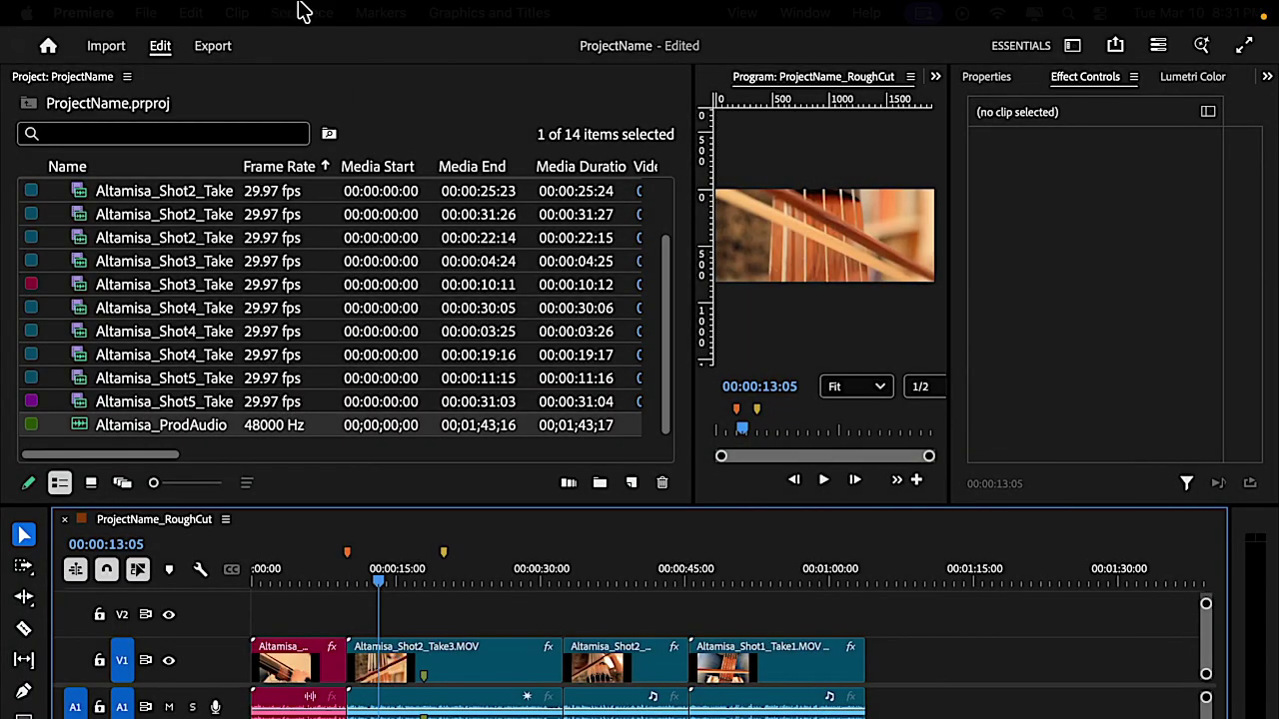
Step: Send the entire ProjectName_RoughCut sequence to Adobe Audition through Dynamic Link, keeping Open in Adobe Audition enabled
{"action": "left_click", "coordinate": [190, 13]}
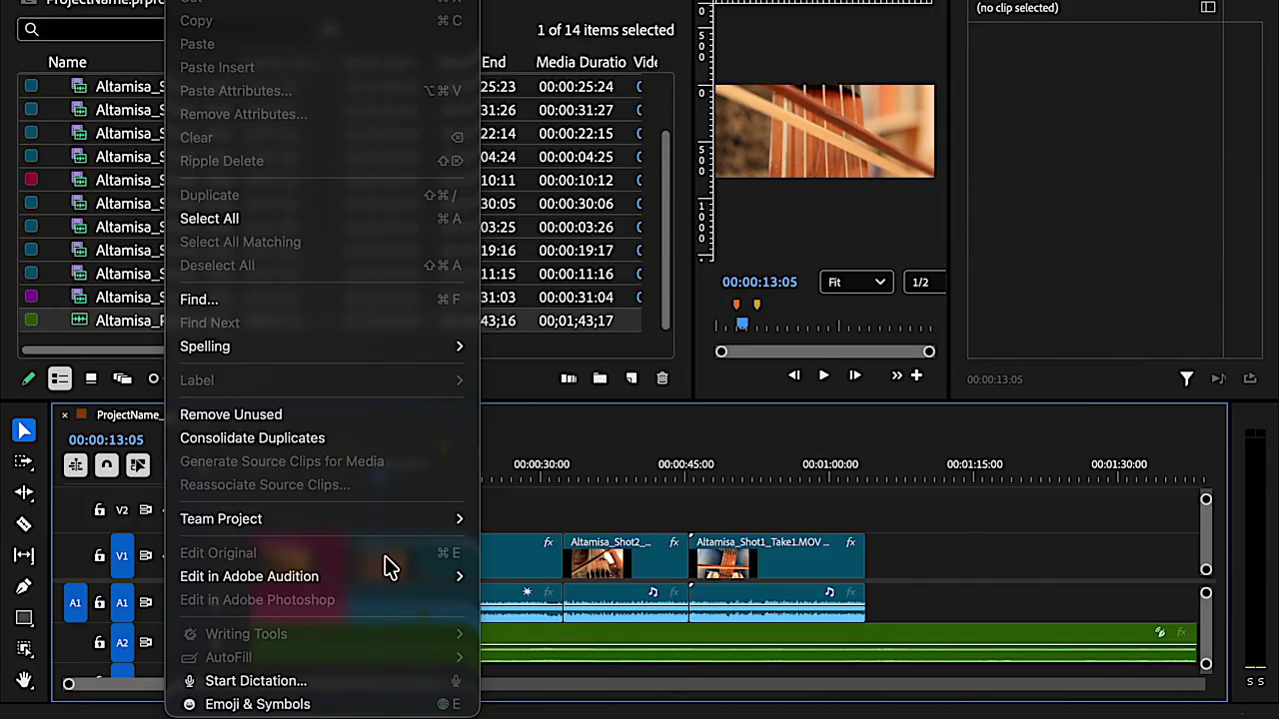
{"action": "mouse_move", "coordinate": [407, 687]}
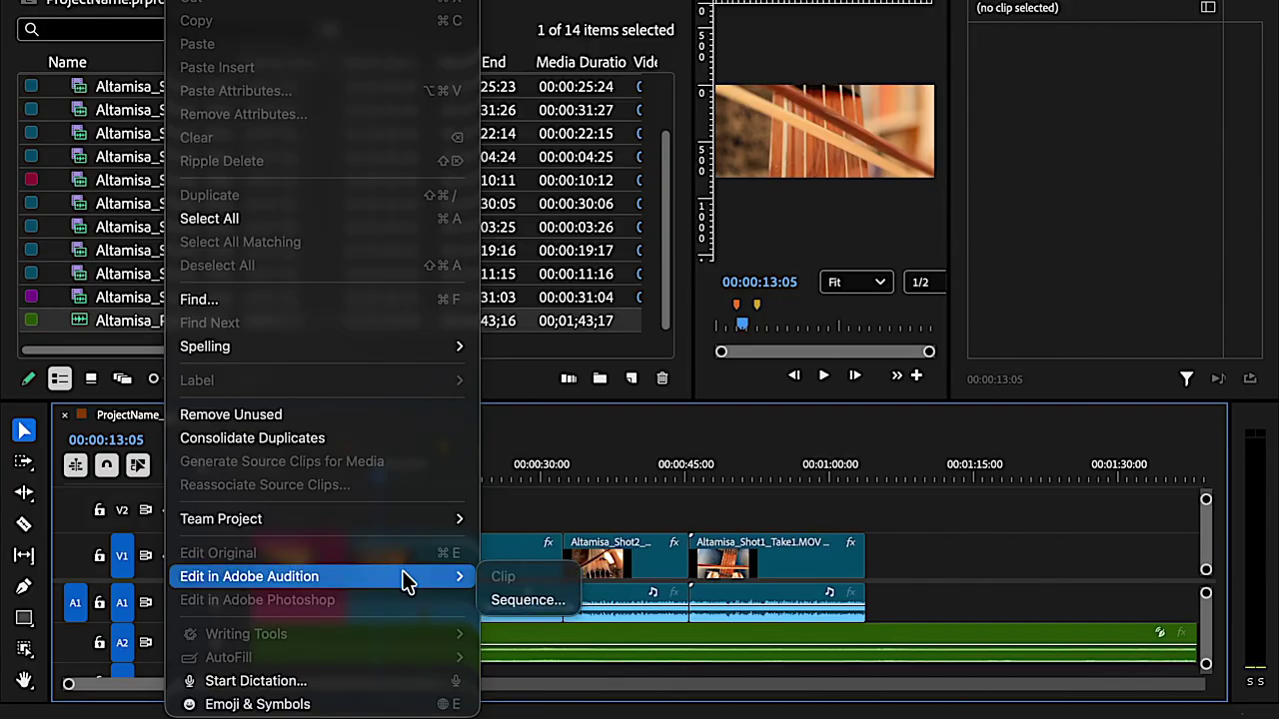
{"action": "left_click", "coordinate": [527, 600]}
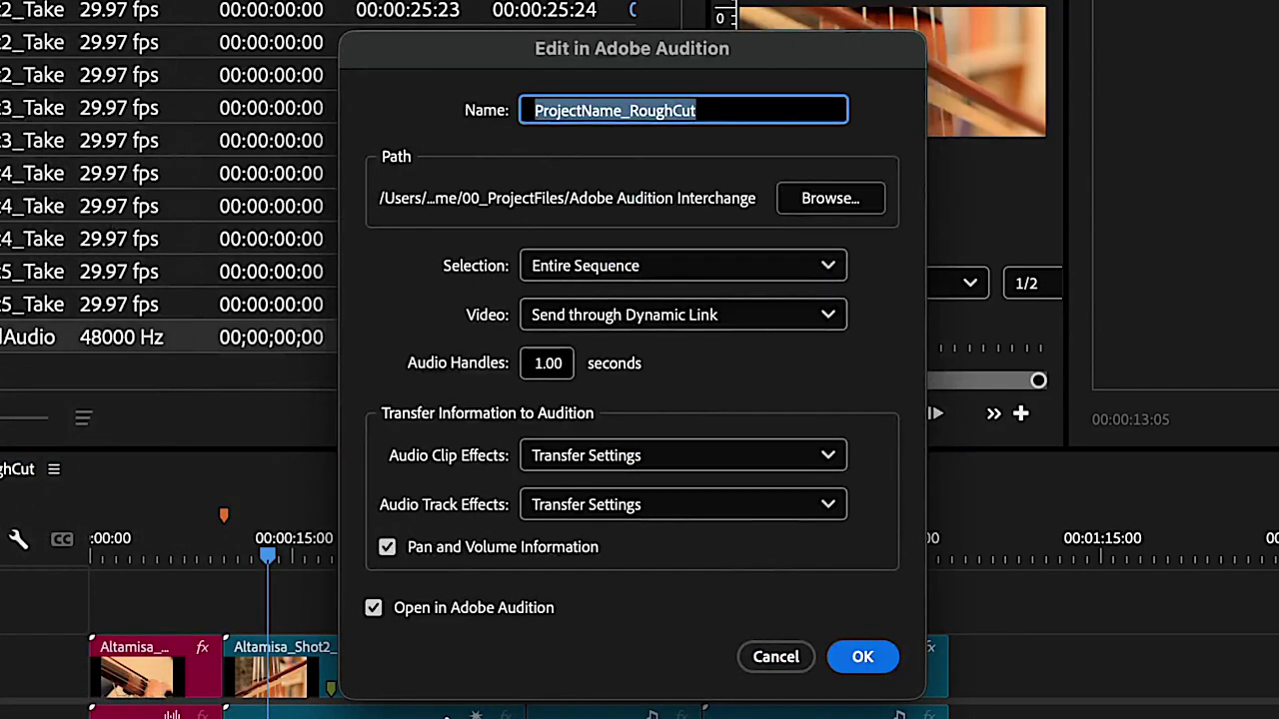
{"action": "left_click", "coordinate": [374, 608]}
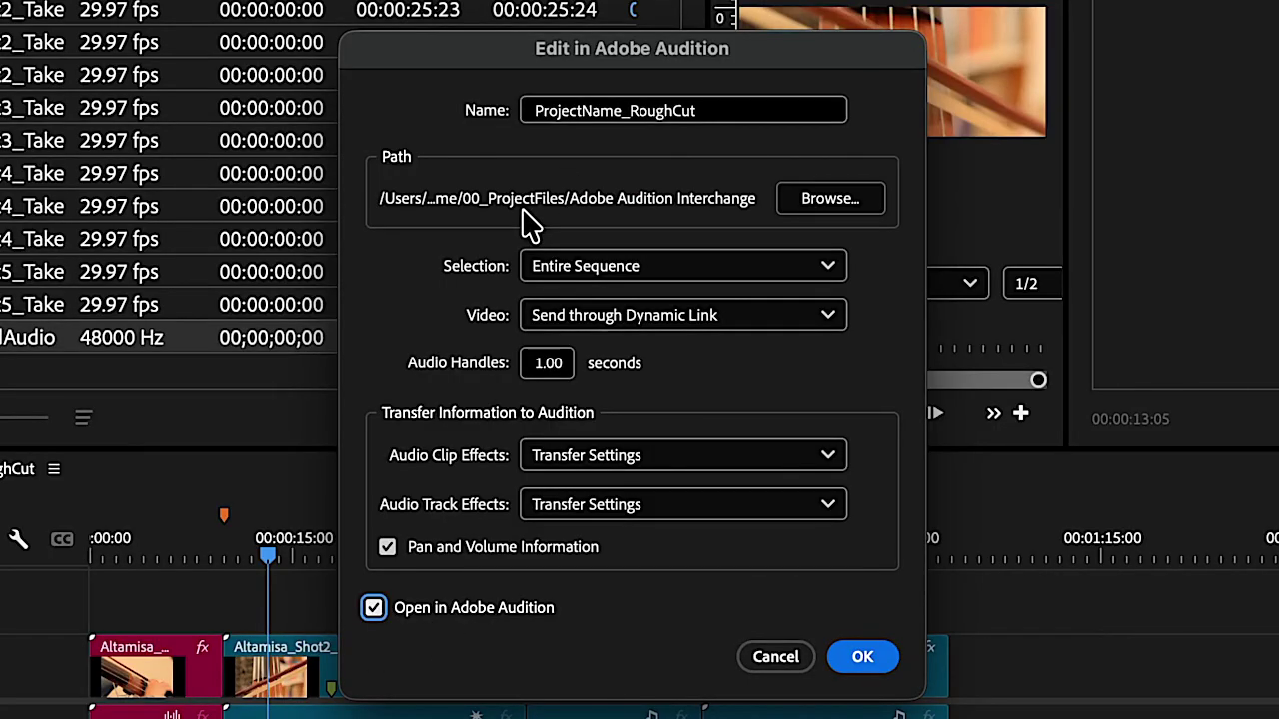
{"action": "left_click", "coordinate": [597, 115]}
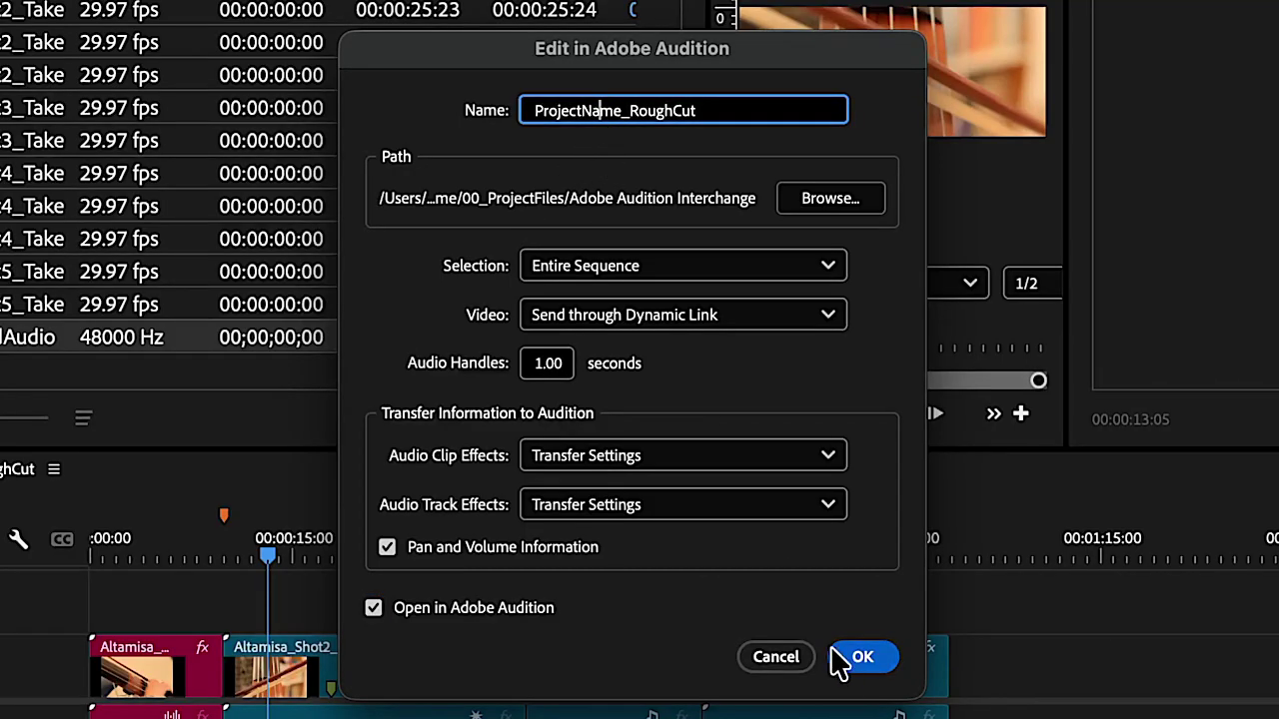
{"action": "left_click", "coordinate": [861, 661]}
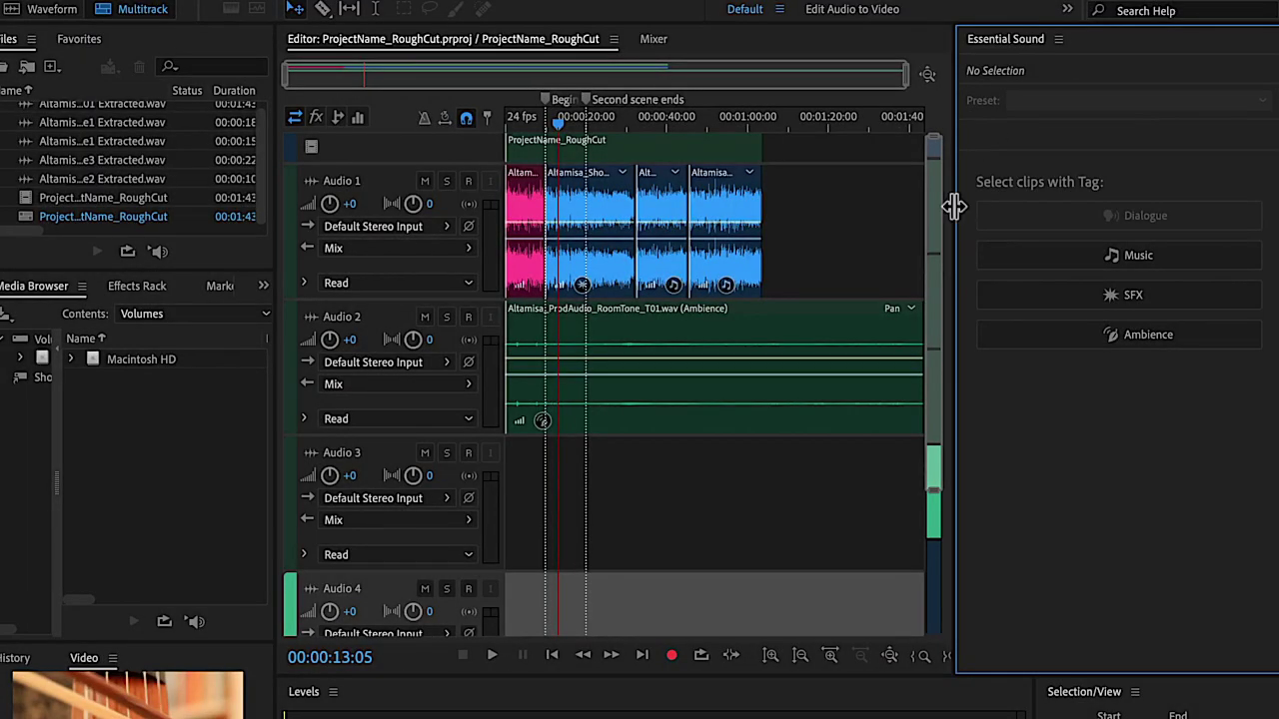
Step: Widen the multitrack editor and make the Files list taller so all extracted WAV files fit
{"action": "left_click_drag", "start_coordinate": [954, 206], "coordinate": [1062, 206]}
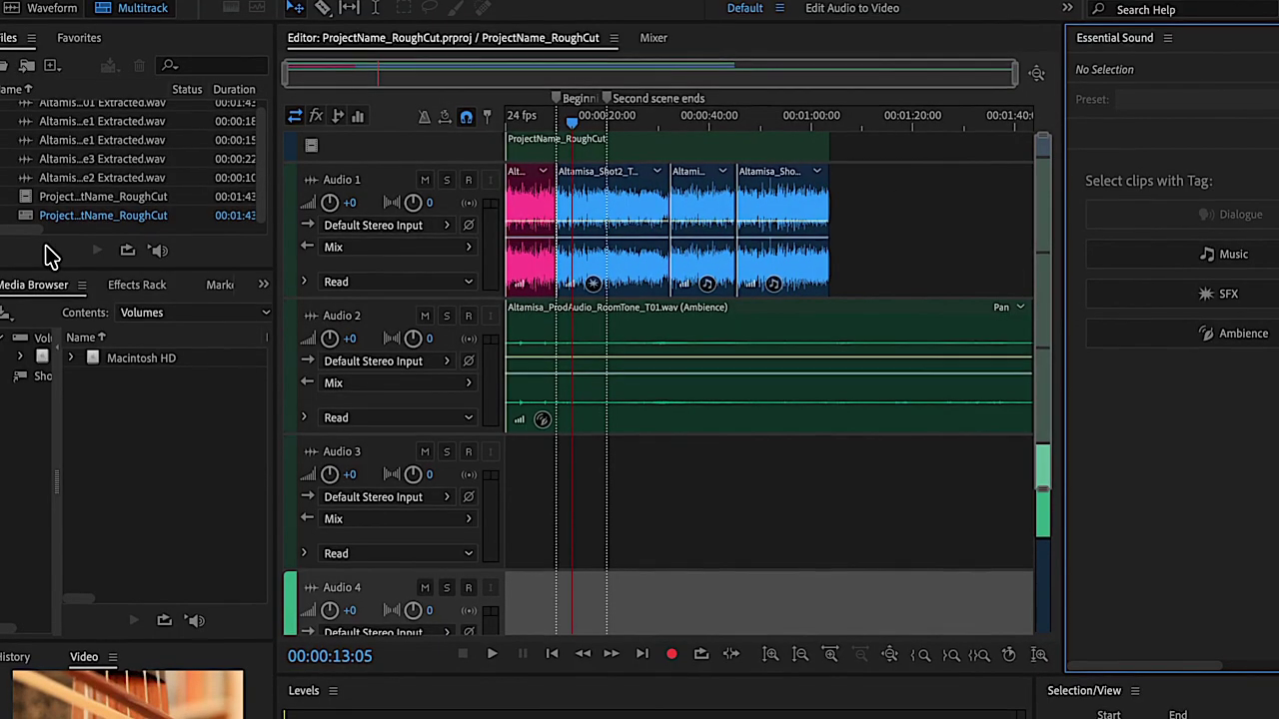
{"action": "left_click", "coordinate": [137, 213]}
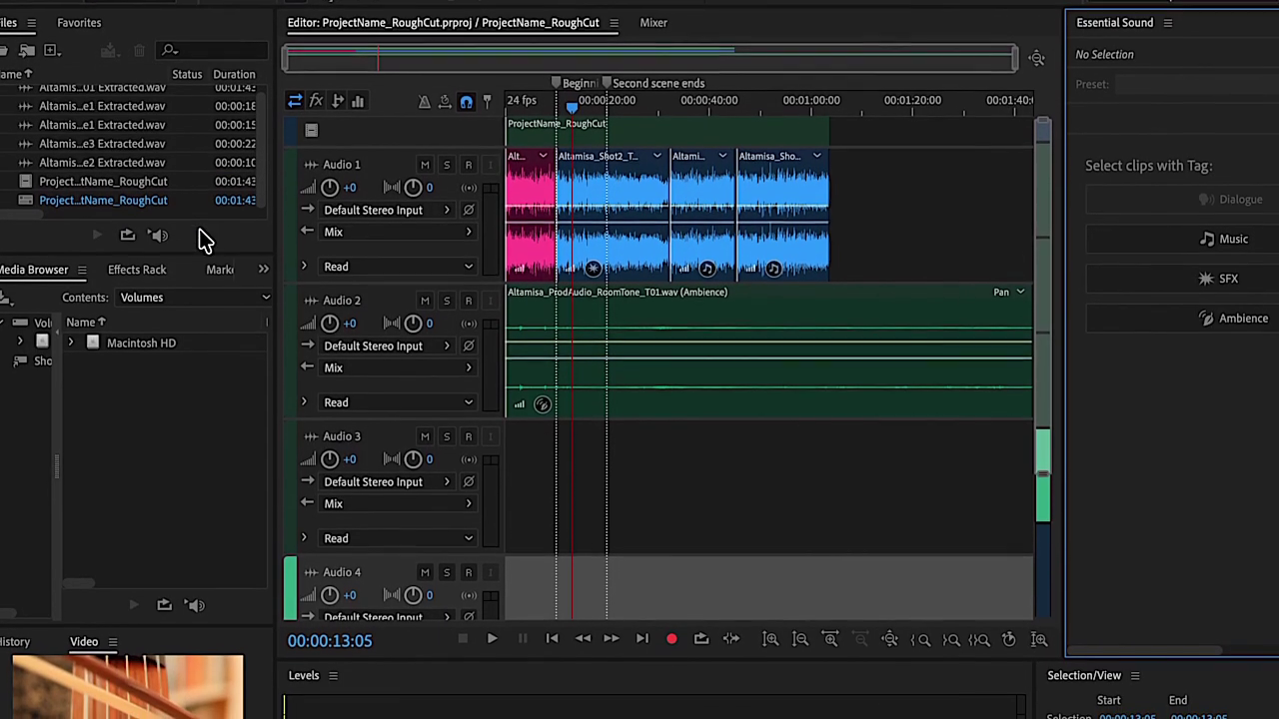
{"action": "left_click_drag", "start_coordinate": [184, 243], "coordinate": [173, 319]}
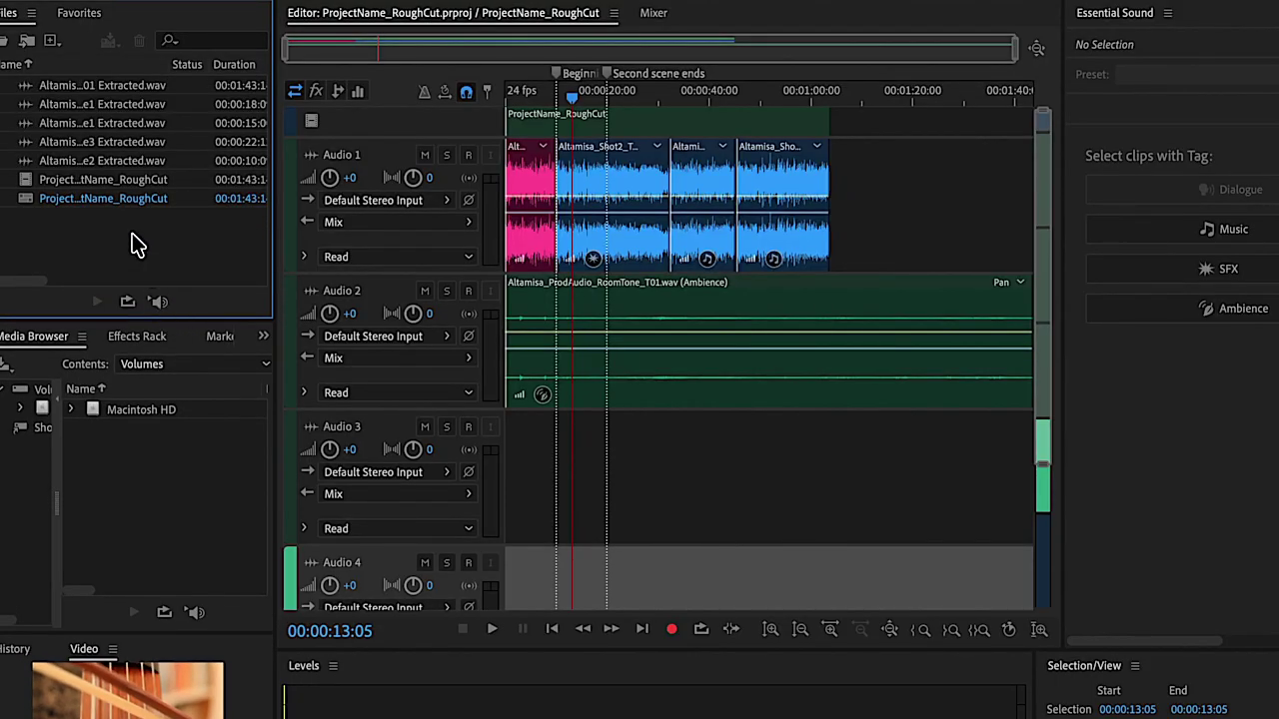
Step: Select extracted WAV files in the Files list and enlarge the video preview
{"action": "left_click", "coordinate": [134, 158]}
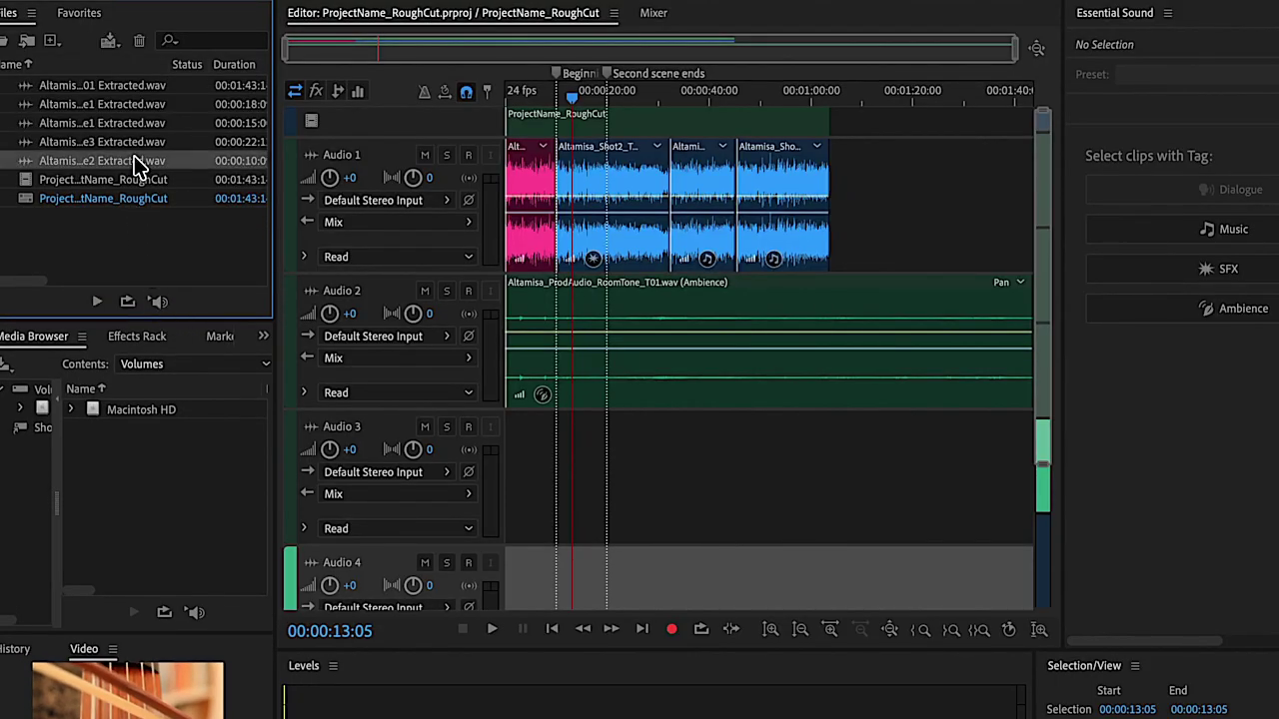
{"action": "left_click", "coordinate": [141, 125]}
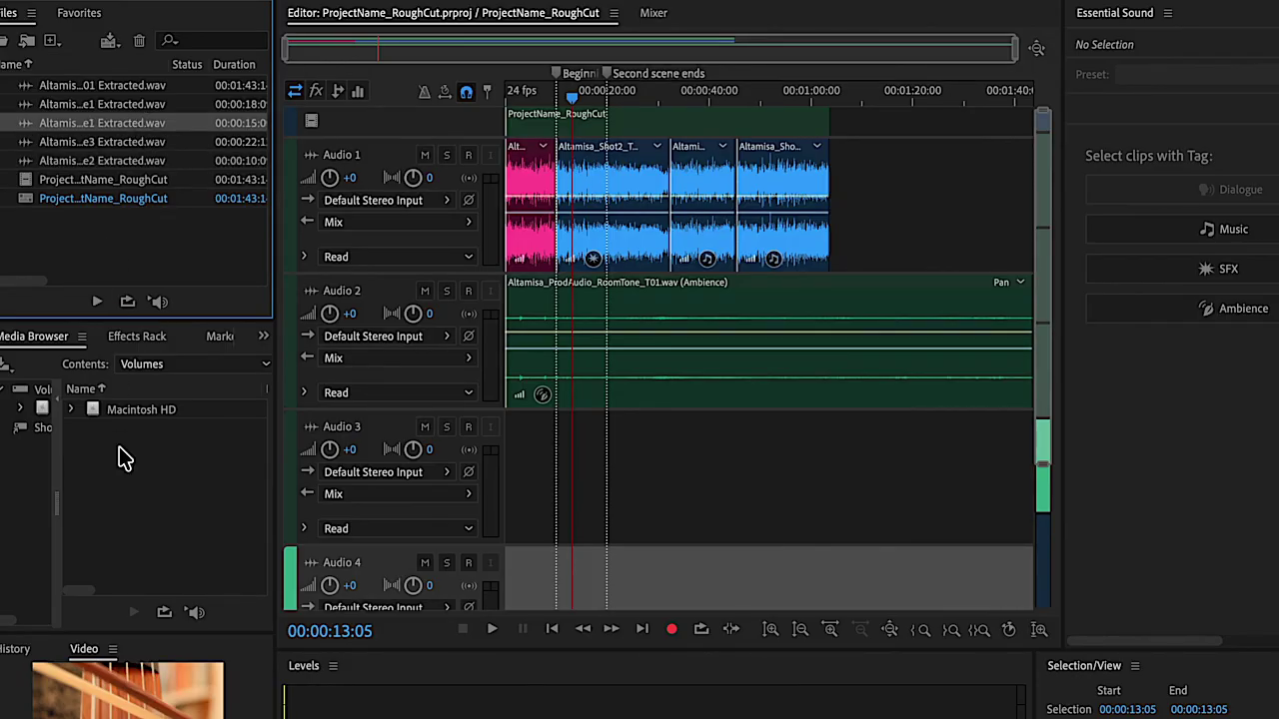
{"action": "left_click_drag", "start_coordinate": [161, 631], "coordinate": [160, 516]}
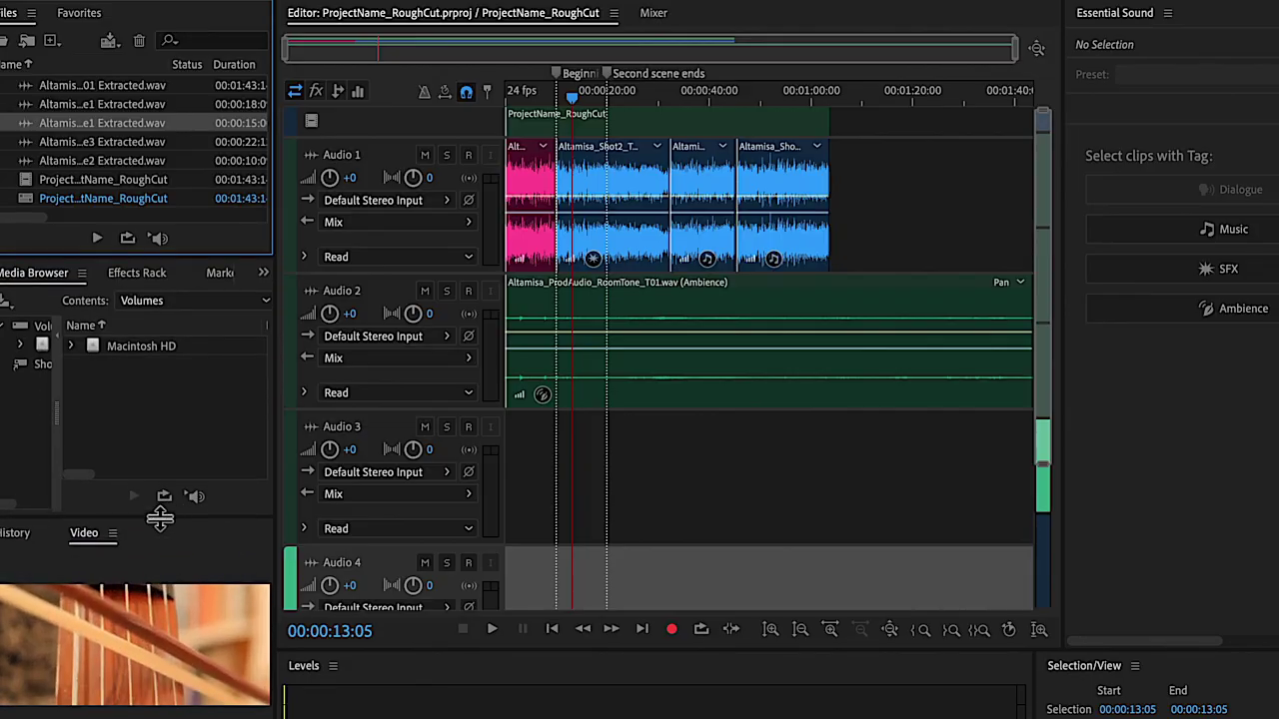
Step: Play the session from near its start, and test muting and unmuting Audio 1 and Audio 2
{"action": "left_click", "coordinate": [334, 176]}
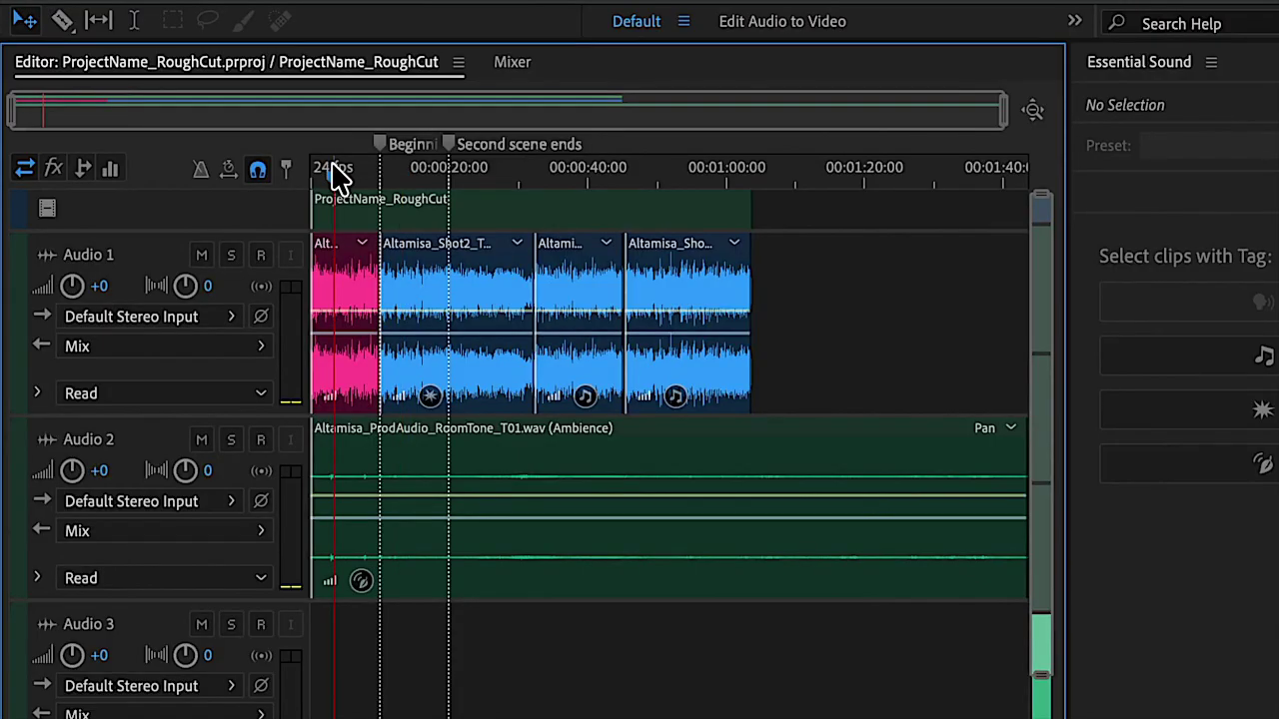
{"action": "key", "text": "space"}
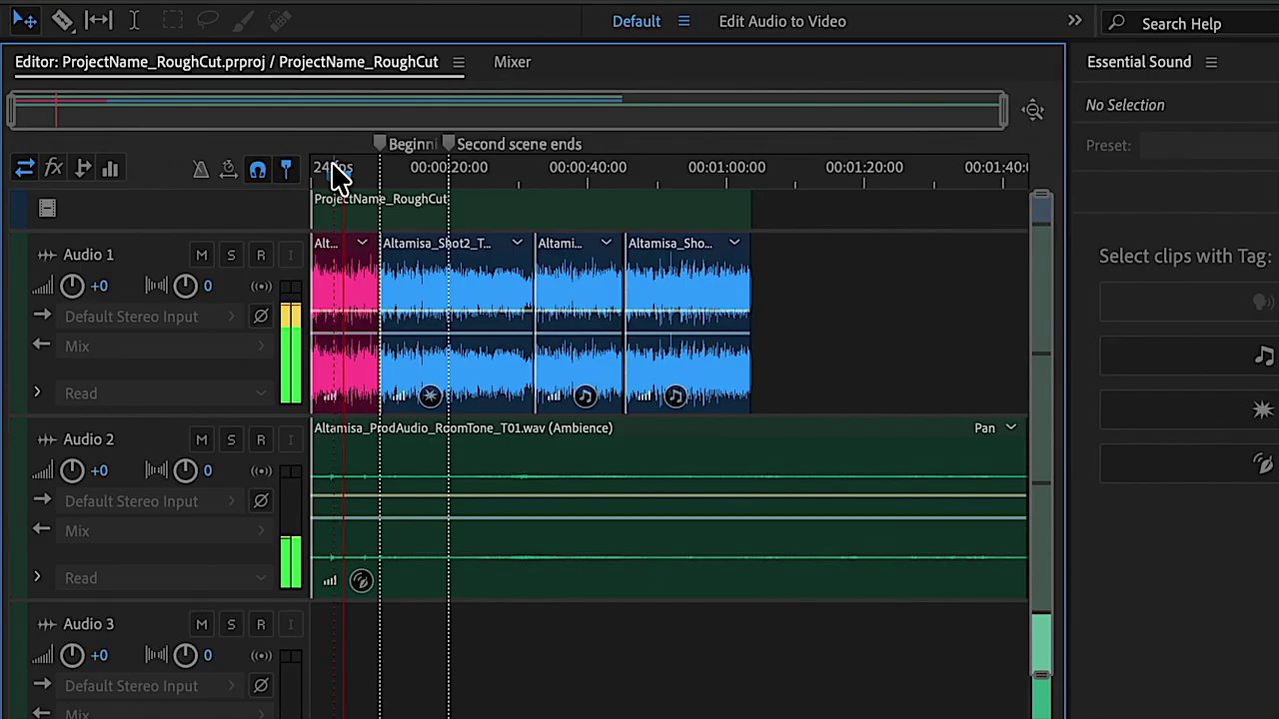
{"action": "left_click", "coordinate": [201, 256]}
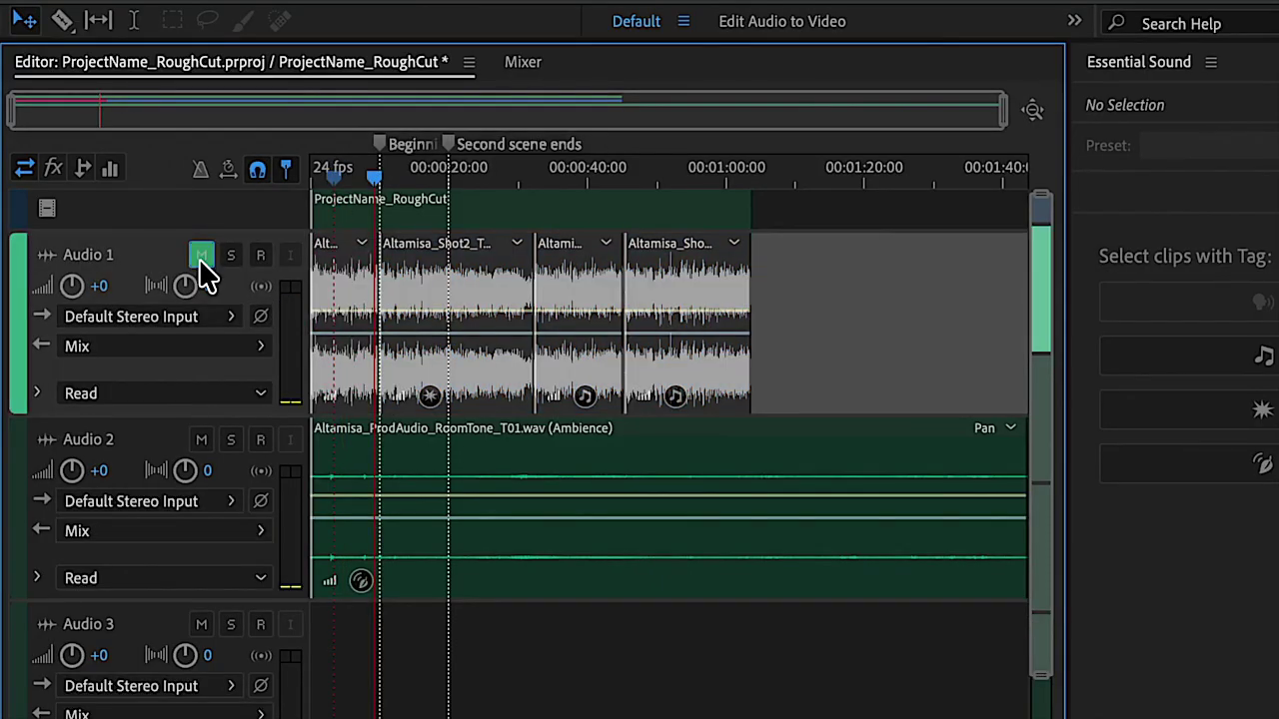
{"action": "left_click", "coordinate": [200, 256]}
{"action": "left_click", "coordinate": [201, 441]}
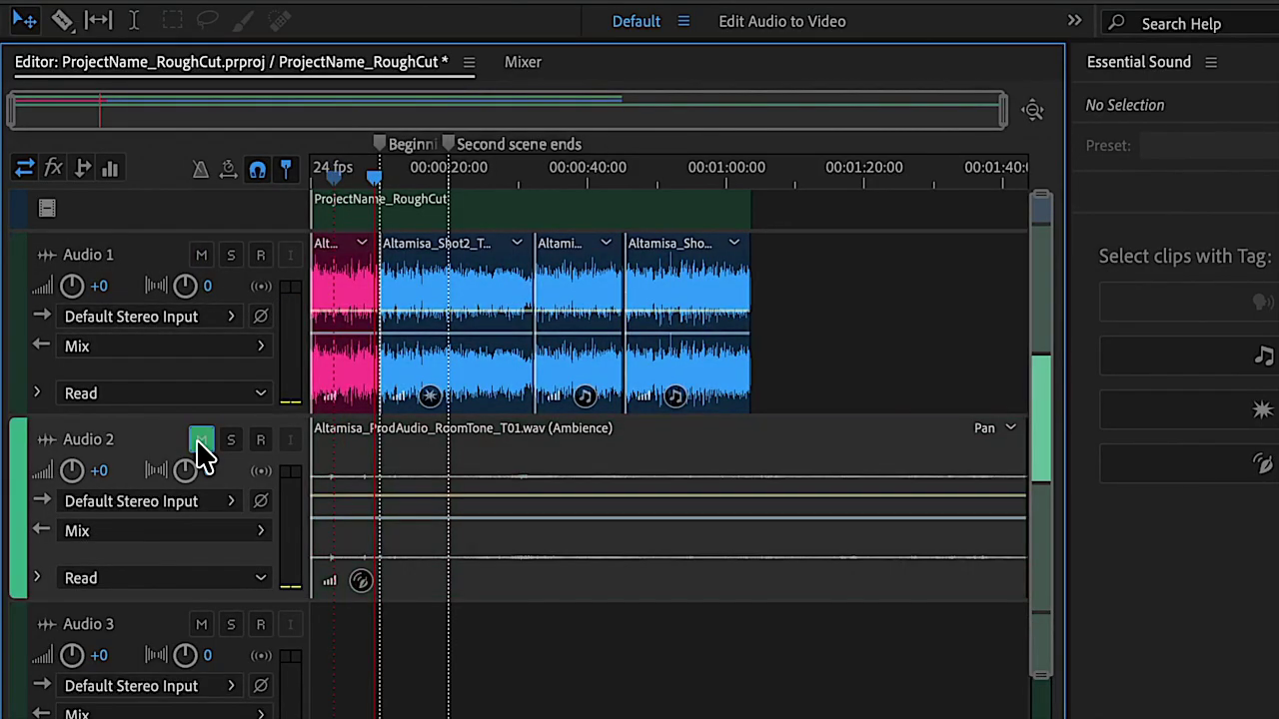
{"action": "left_click", "coordinate": [200, 441]}
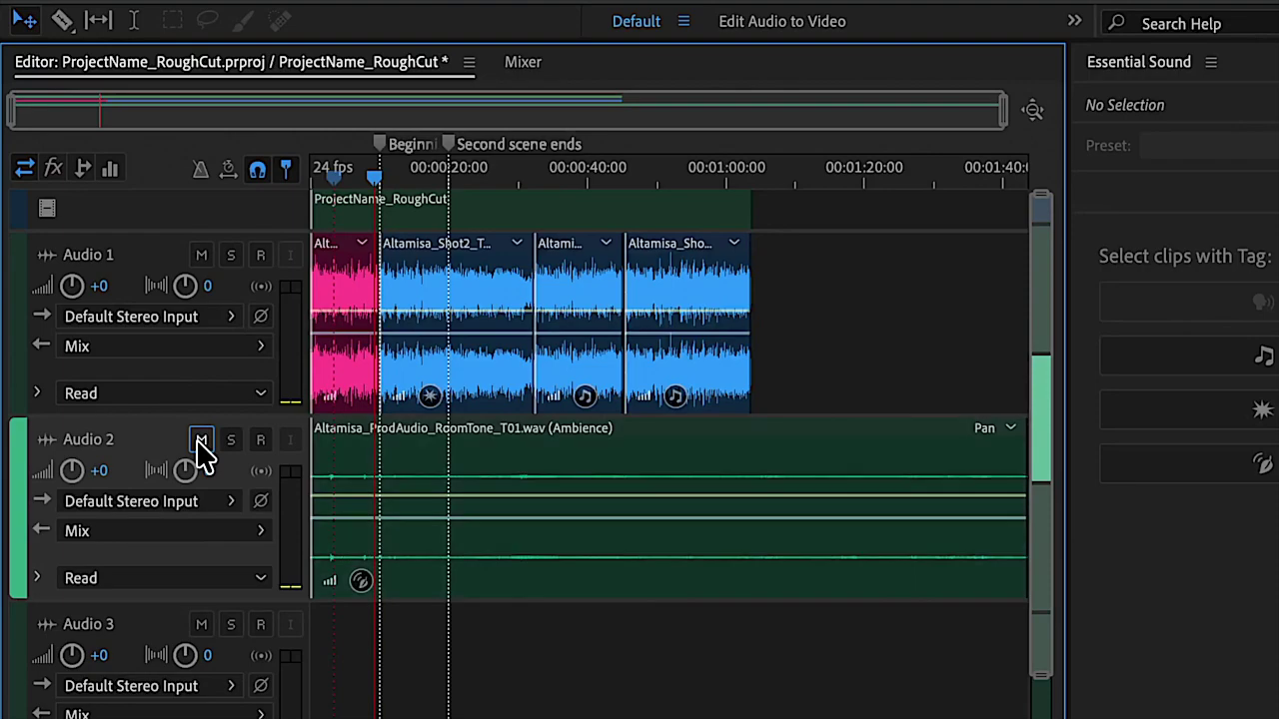
{"action": "left_click", "coordinate": [392, 687]}
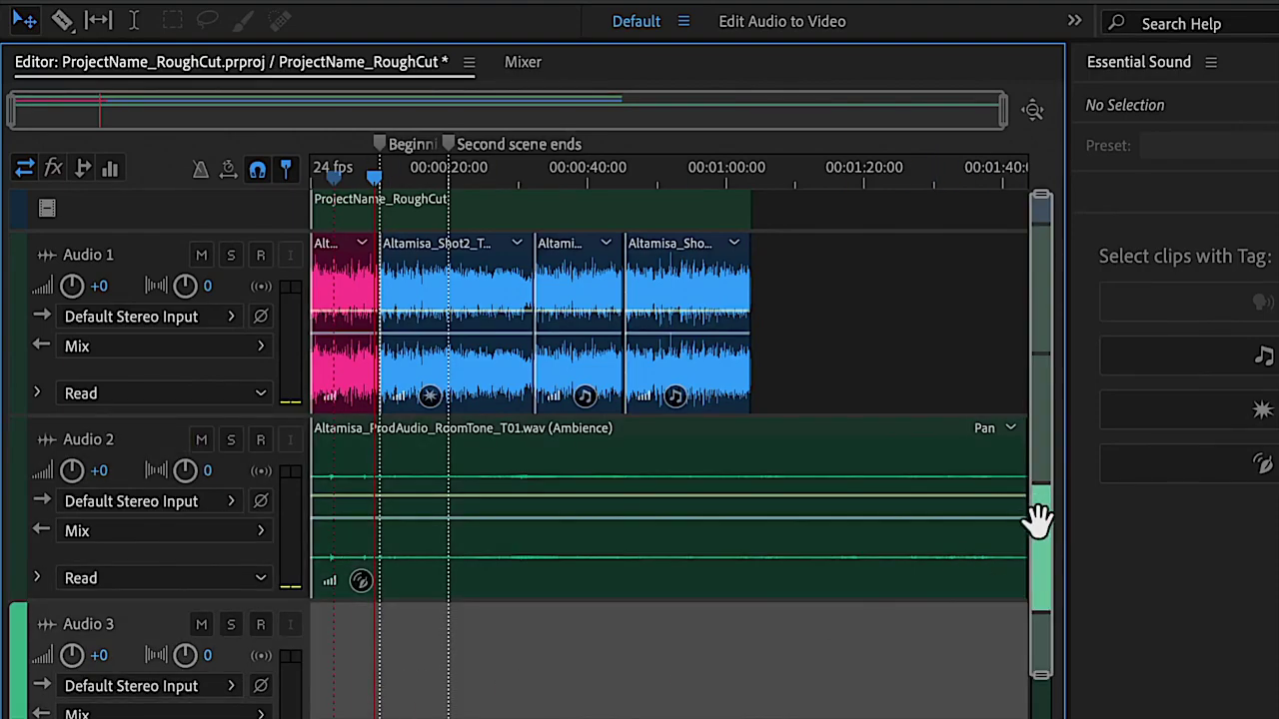
Step: Mute Audio 1 and play the room tone on Audio 2 by itself from just before the first marker
{"action": "left_click", "coordinate": [201, 254]}
{"action": "left_click", "coordinate": [367, 167]}
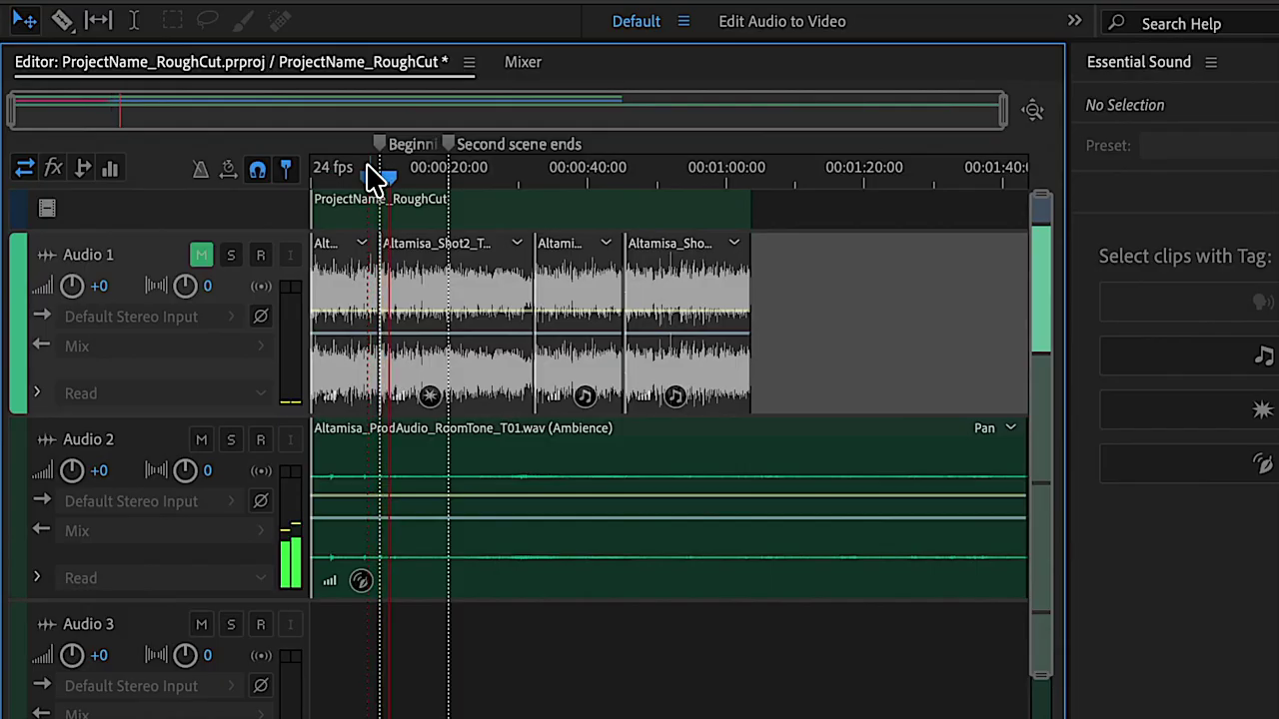
Step: Trim the start of the room tone clip to the "Second scene ends" marker and move the clip back to the session start
{"action": "left_click", "coordinate": [339, 579]}
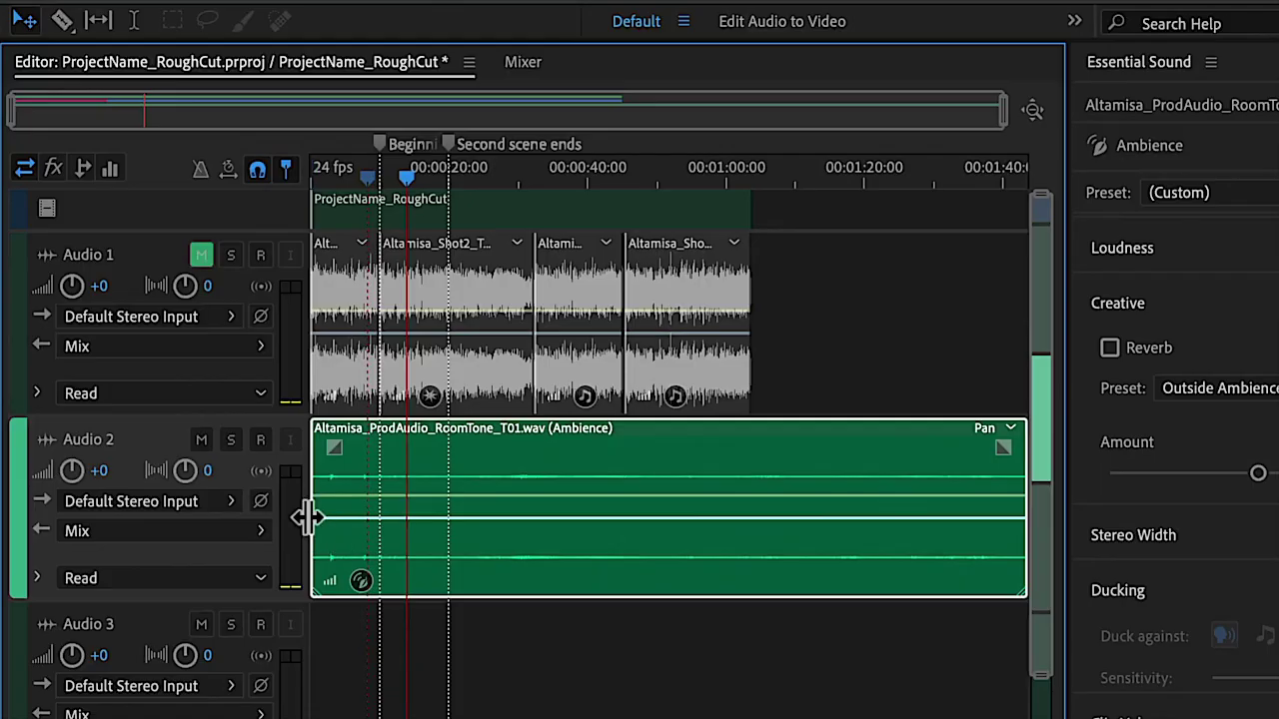
{"action": "left_click_drag", "start_coordinate": [314, 487], "coordinate": [440, 497]}
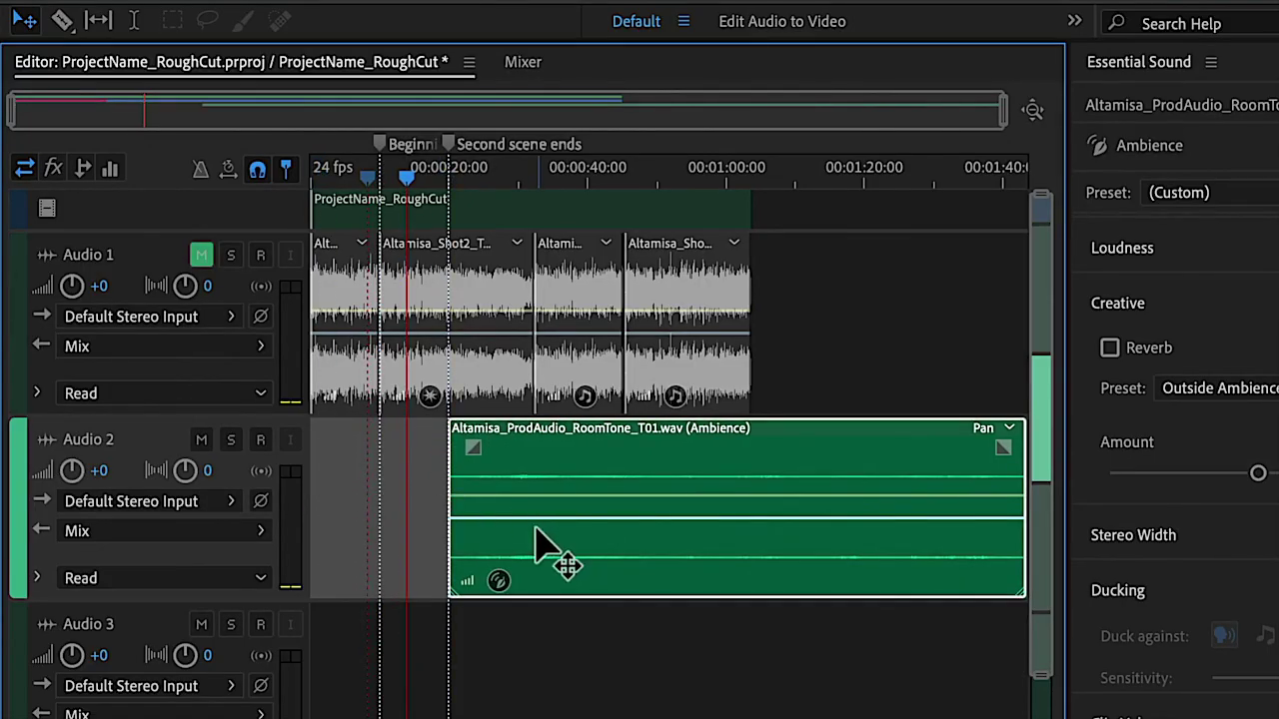
{"action": "left_click_drag", "start_coordinate": [579, 548], "coordinate": [449, 548]}
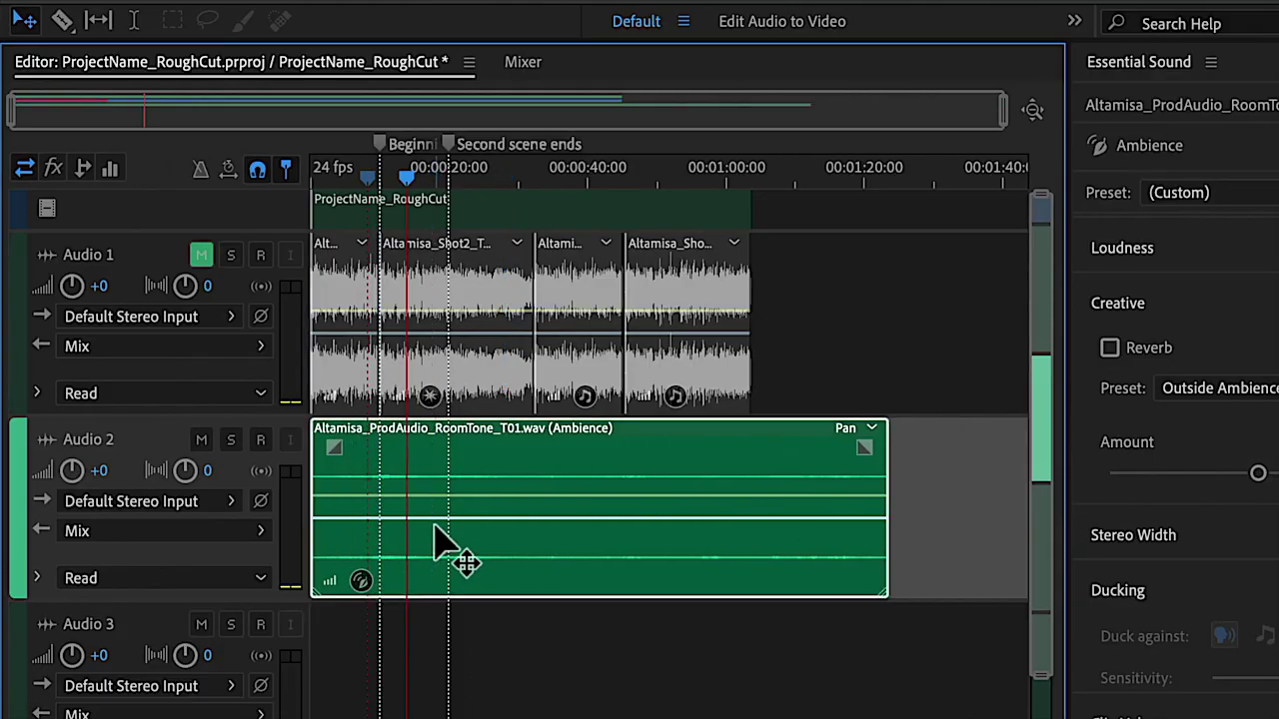
Step: Trim the end of the room tone clip to match the end of the last Audio 1 clip, and play it back
{"action": "left_click_drag", "start_coordinate": [885, 540], "coordinate": [752, 534]}
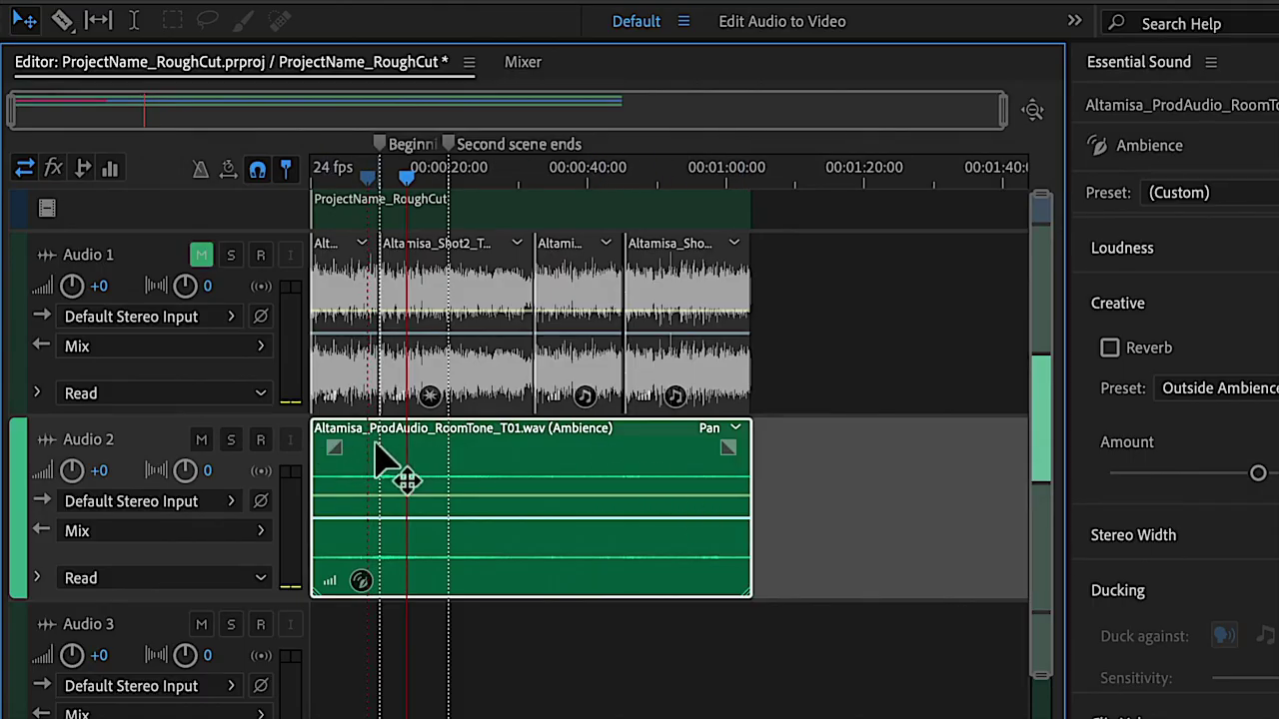
{"action": "key", "text": "space"}
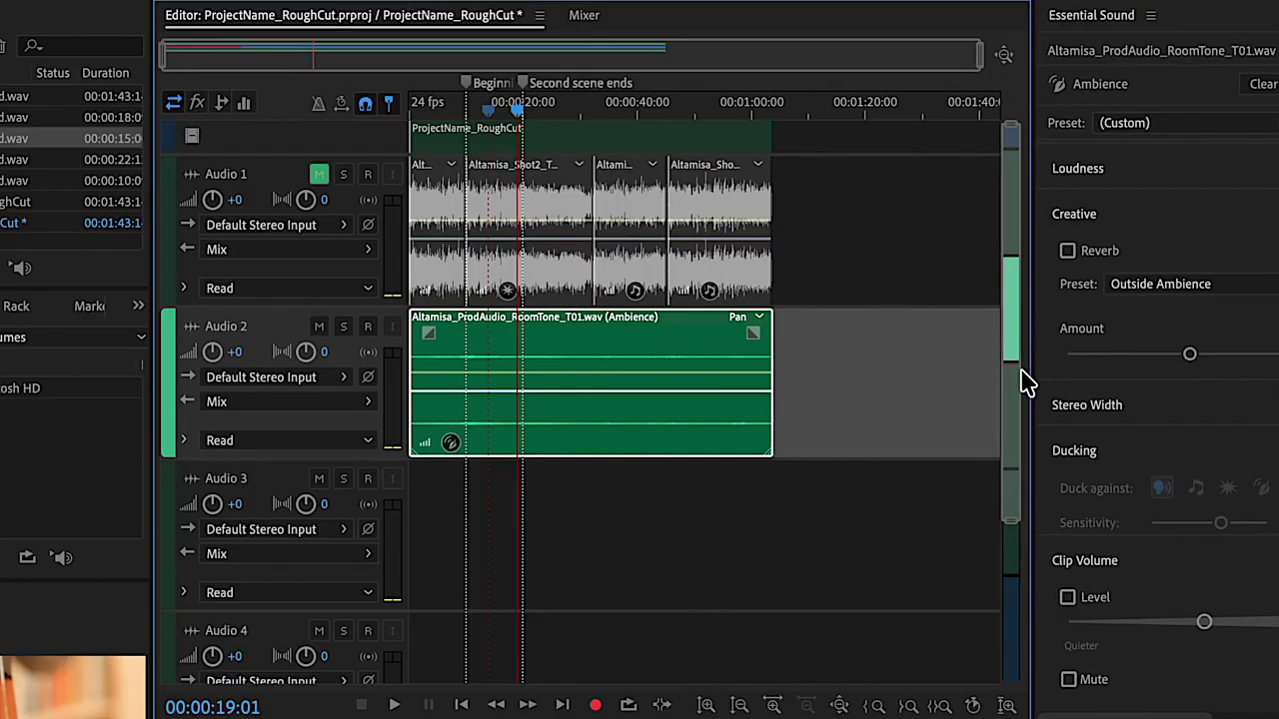
Step: Widen the Essential Sound area, raise the room tone's clip volume level to 1.2 dB and play the result
{"action": "left_click_drag", "start_coordinate": [1033, 367], "coordinate": [914, 368]}
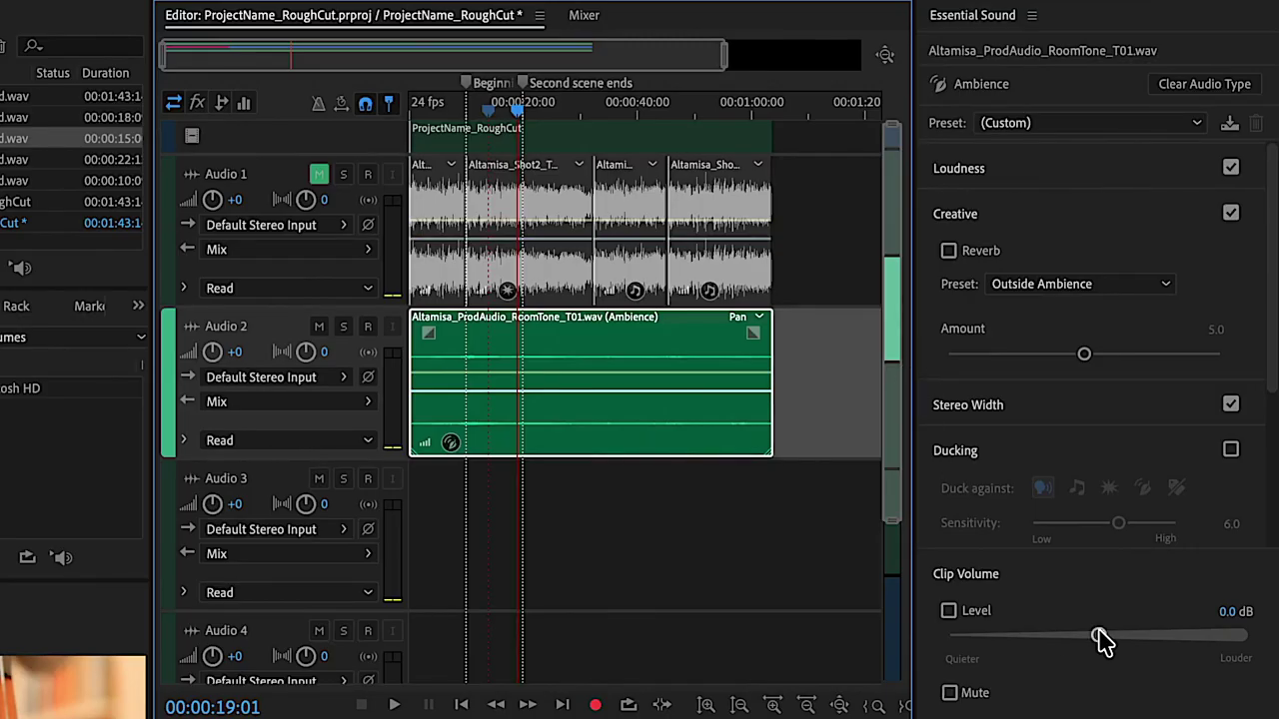
{"action": "left_click_drag", "start_coordinate": [1105, 646], "coordinate": [1121, 647]}
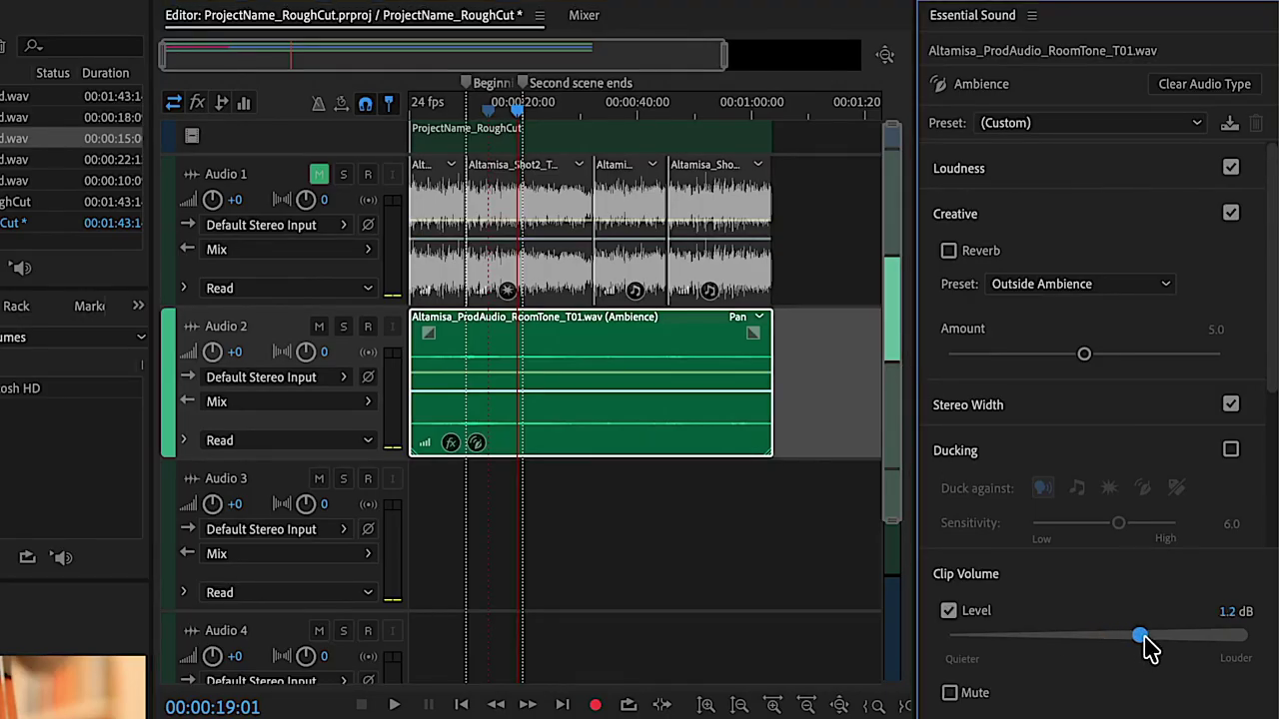
{"action": "left_click", "coordinate": [557, 352]}
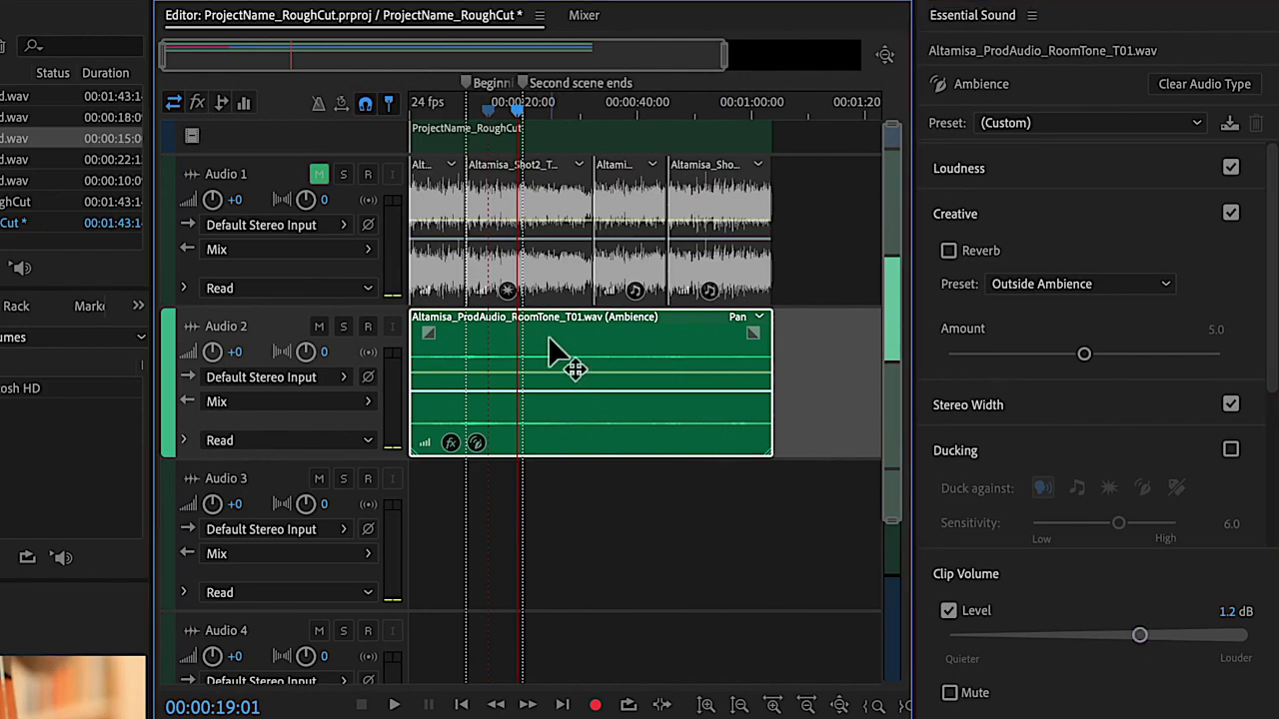
{"action": "key", "text": "space"}
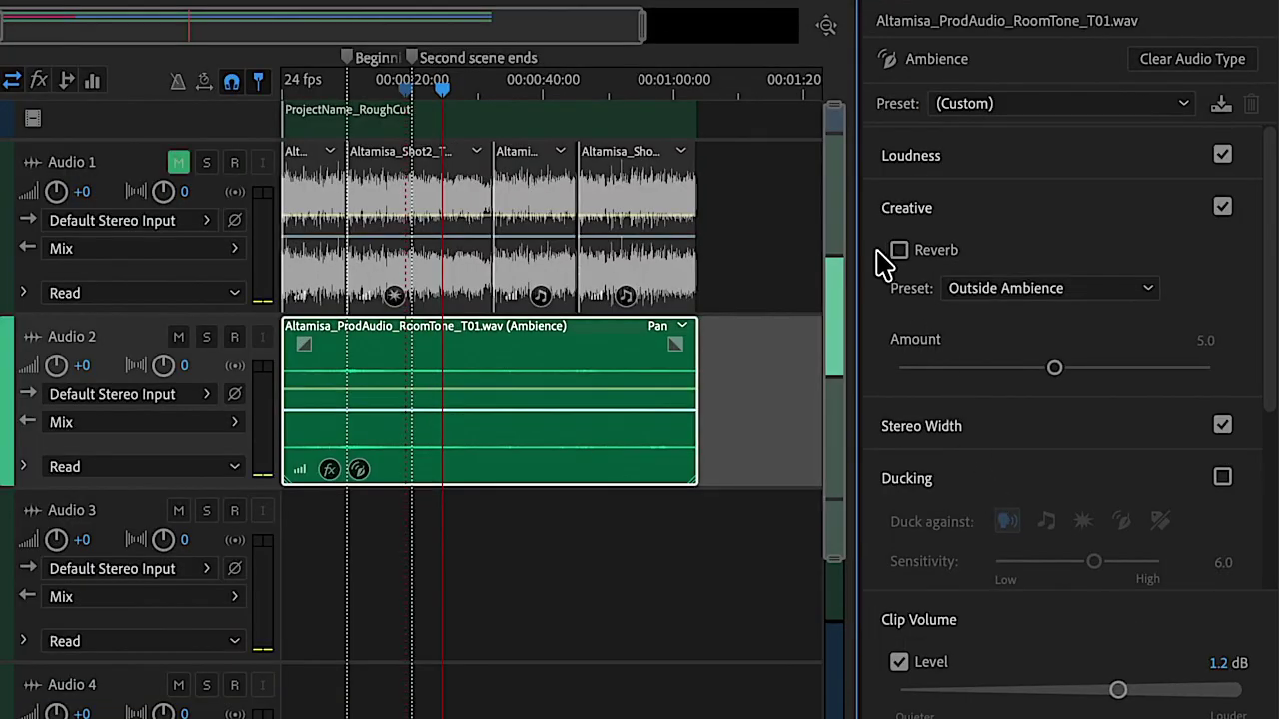
Step: Enable Reverb on the room tone clip and set its amount to 6.8 during playback
{"action": "left_click", "coordinate": [899, 250]}
{"action": "left_click", "coordinate": [413, 358]}
{"action": "key", "text": "space"}
{"action": "left_click_drag", "start_coordinate": [1051, 368], "coordinate": [1113, 371]}
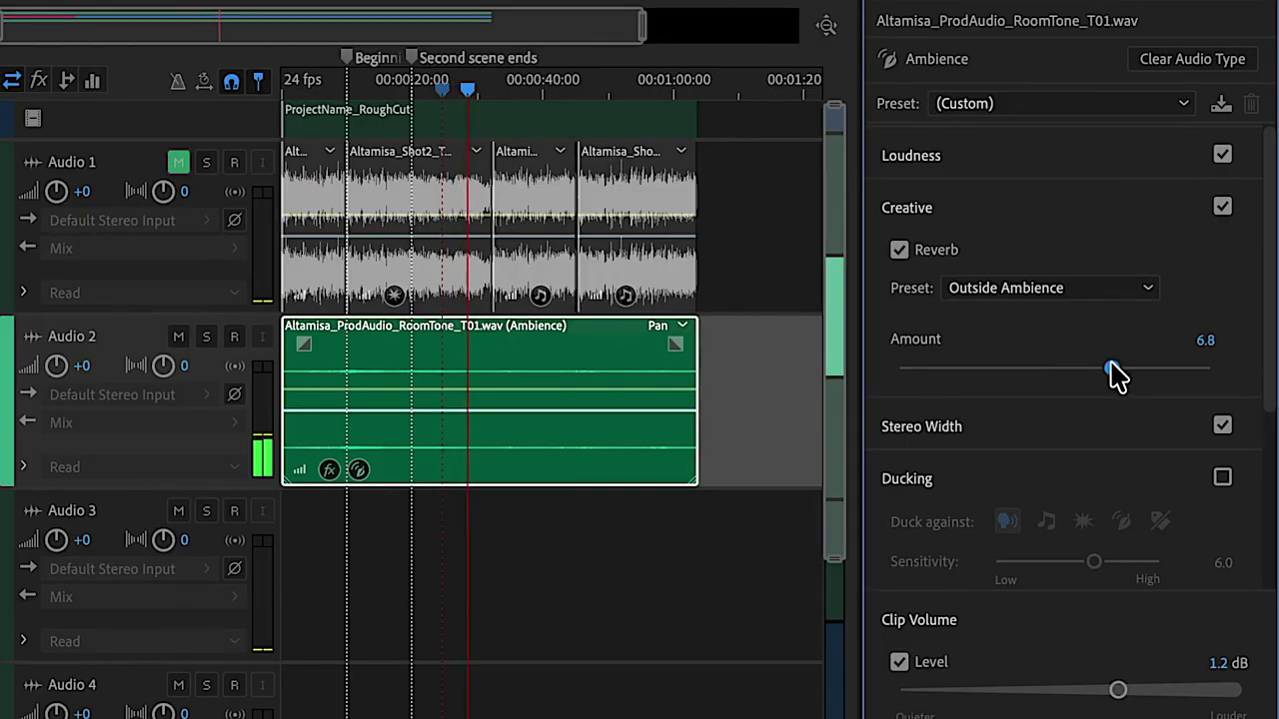
Step: Try the Large Room Ambience, Wind Effect and Room Ambience reverb presets on the room tone during playback, and switch Reverb off
{"action": "left_click", "coordinate": [1099, 288]}
{"action": "left_click", "coordinate": [1108, 315]}
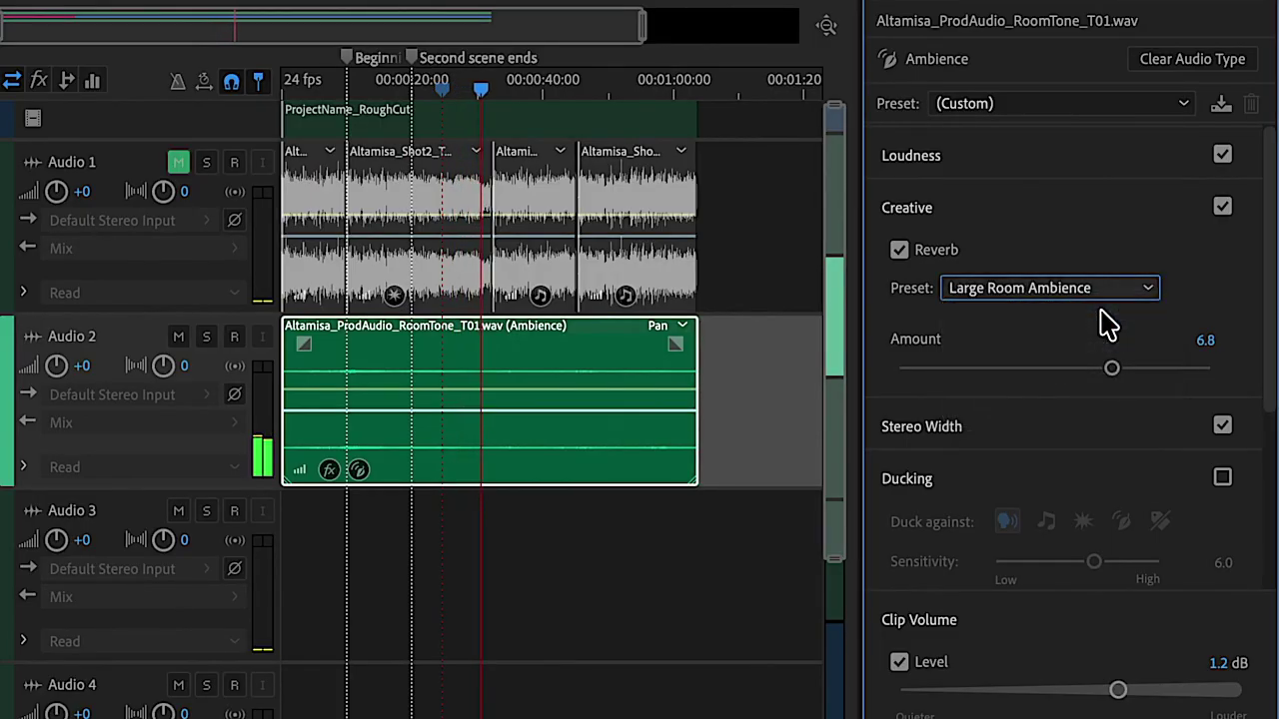
{"action": "left_click", "coordinate": [1032, 293]}
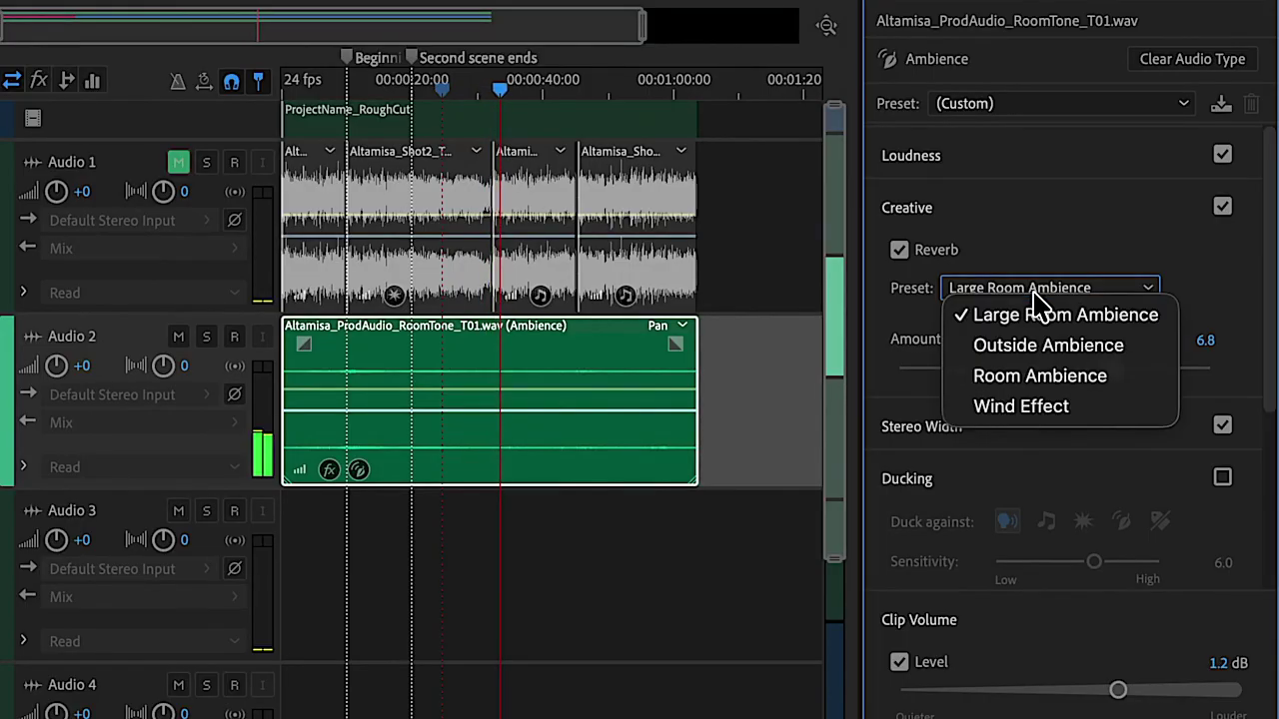
{"action": "left_click", "coordinate": [1035, 406]}
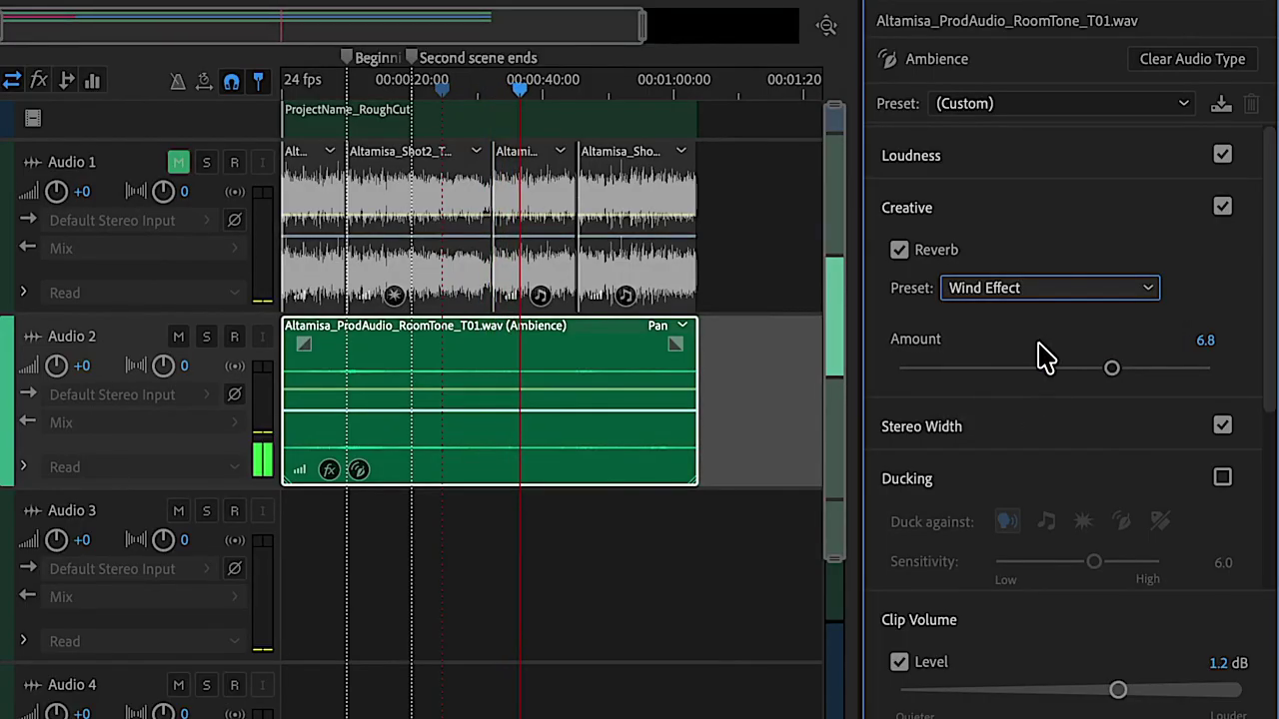
{"action": "left_click", "coordinate": [1041, 291]}
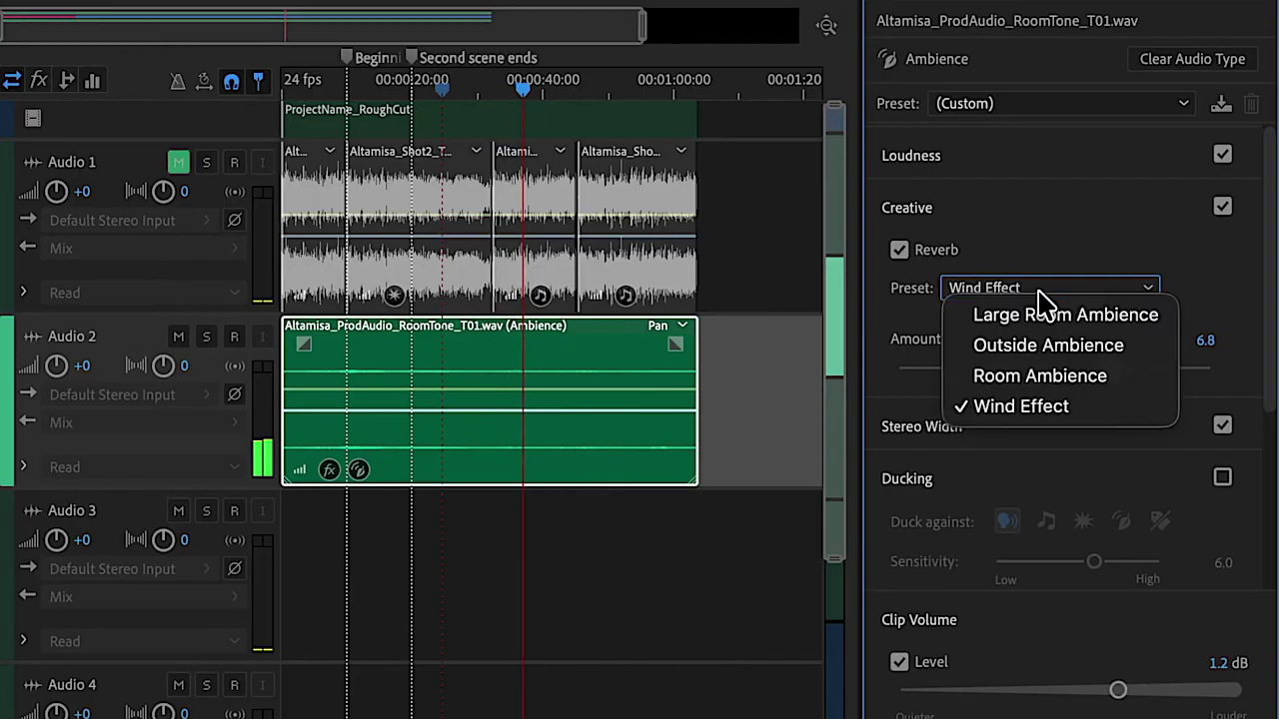
{"action": "left_click", "coordinate": [1034, 384]}
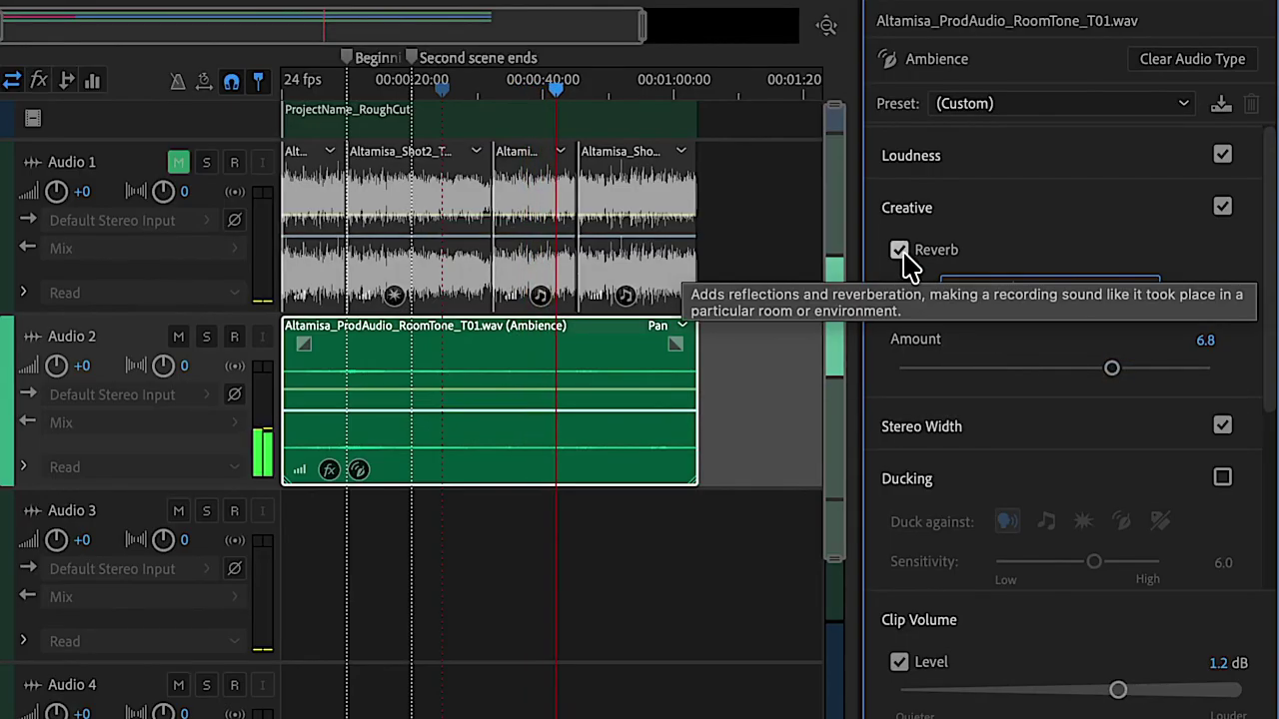
{"action": "left_click", "coordinate": [901, 251]}
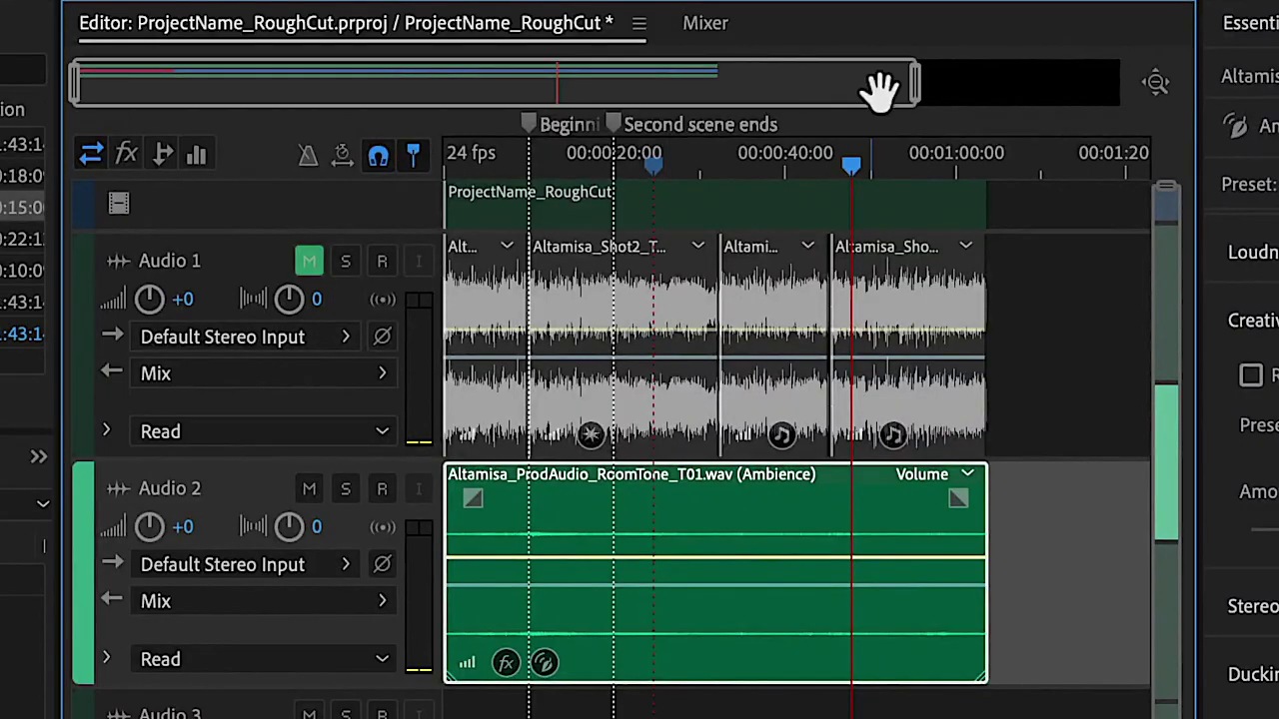
Step: Add a fade-in with linear value 19 to the start of the room tone clip and a fade-out of about one second to its end
{"action": "left_click_drag", "start_coordinate": [831, 81], "coordinate": [177, 83]}
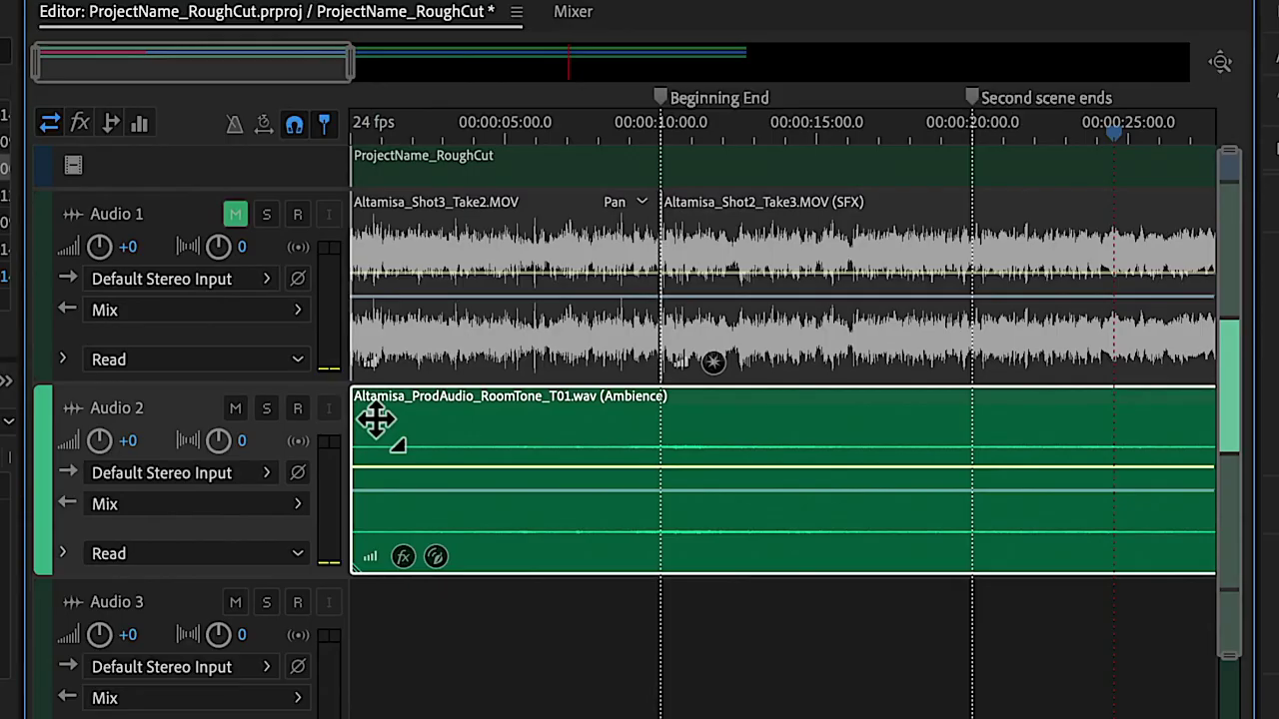
{"action": "left_click_drag", "start_coordinate": [378, 420], "coordinate": [413, 420]}
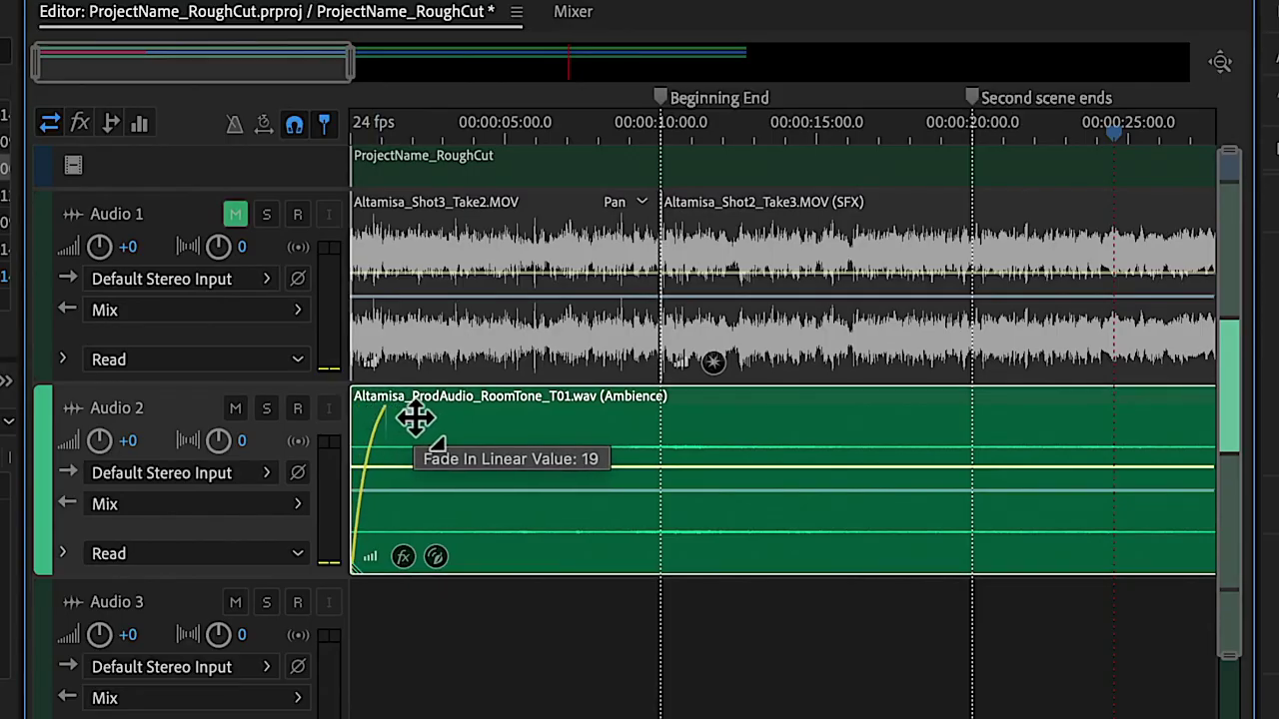
{"action": "left_click_drag", "start_coordinate": [415, 419], "coordinate": [413, 416]}
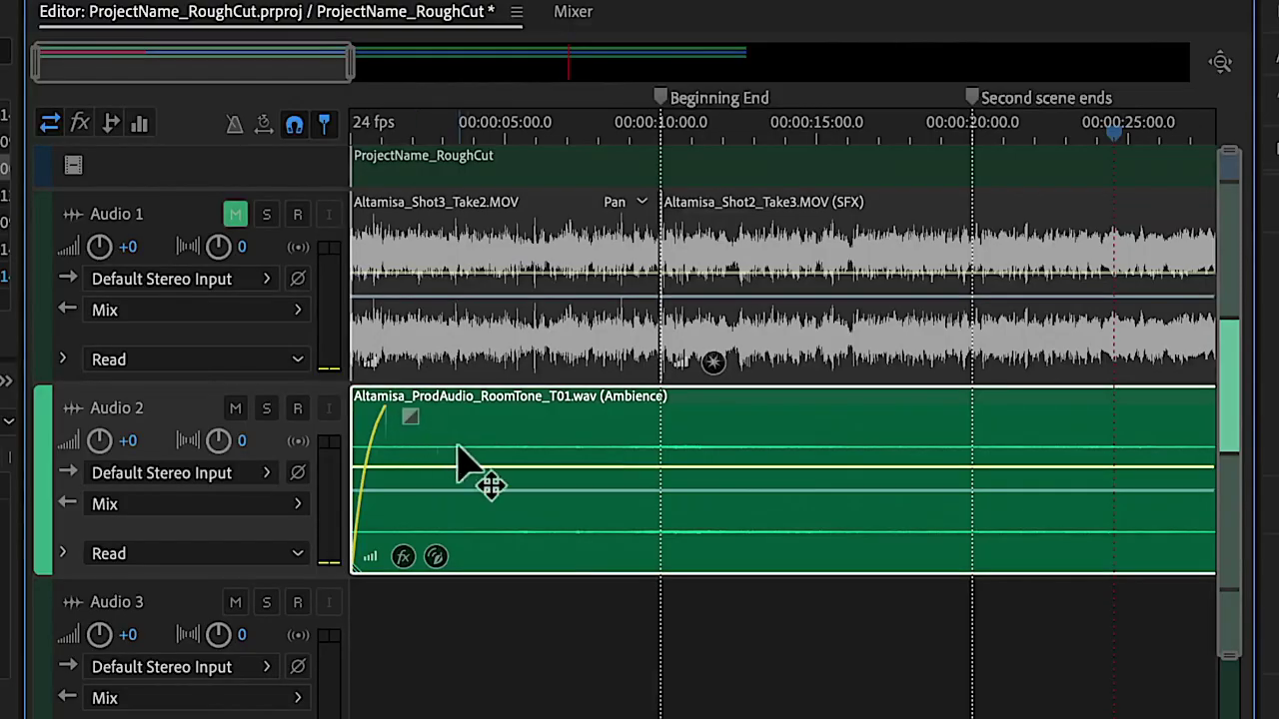
{"action": "left_click_drag", "start_coordinate": [285, 58], "coordinate": [813, 74]}
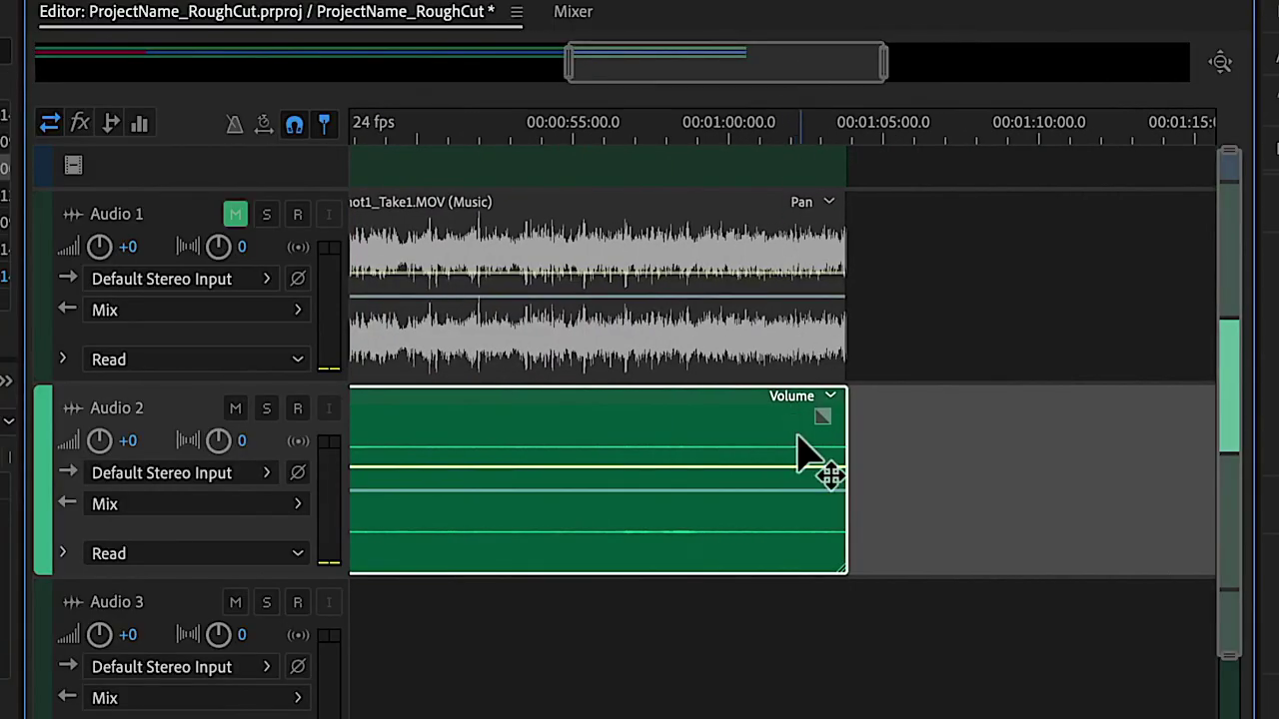
{"action": "left_click_drag", "start_coordinate": [823, 413], "coordinate": [779, 410]}
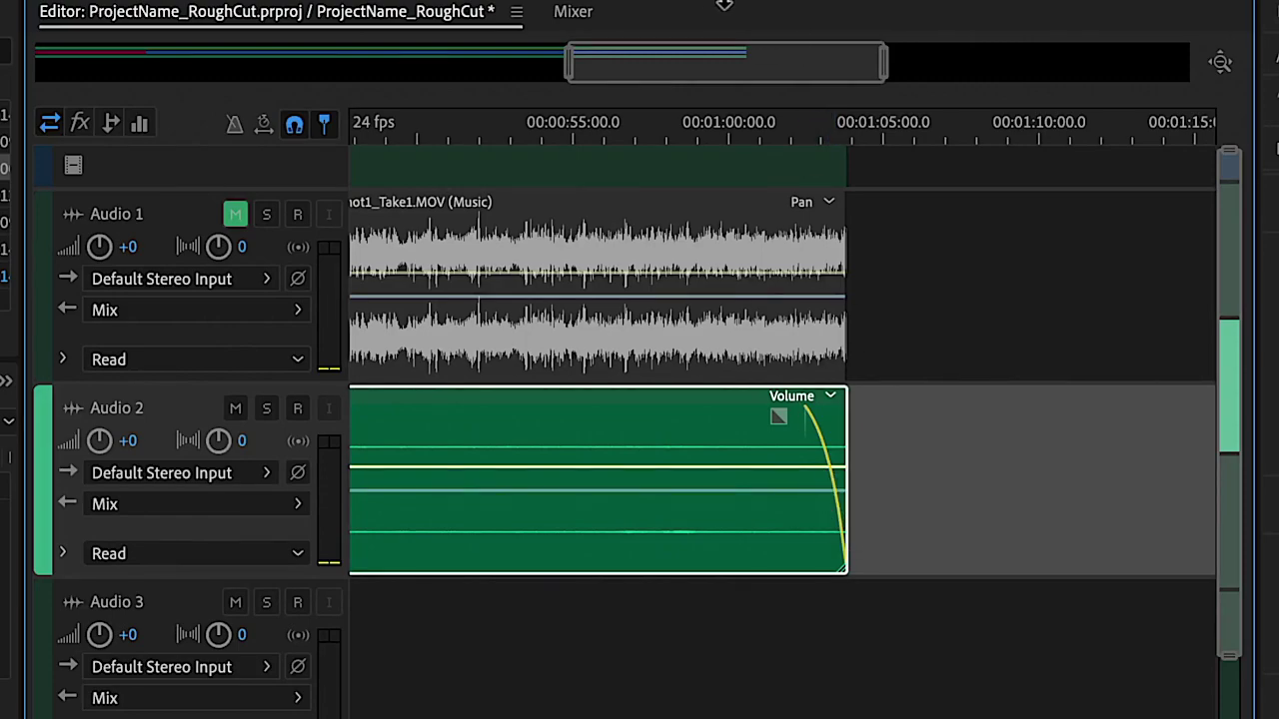
Step: Add room tone volume keyframes at the "Beginning End" and "Second scene ends" markers and midway between them, and raise the middle keyframe
{"action": "left_click_drag", "start_coordinate": [694, 57], "coordinate": [46, 49]}
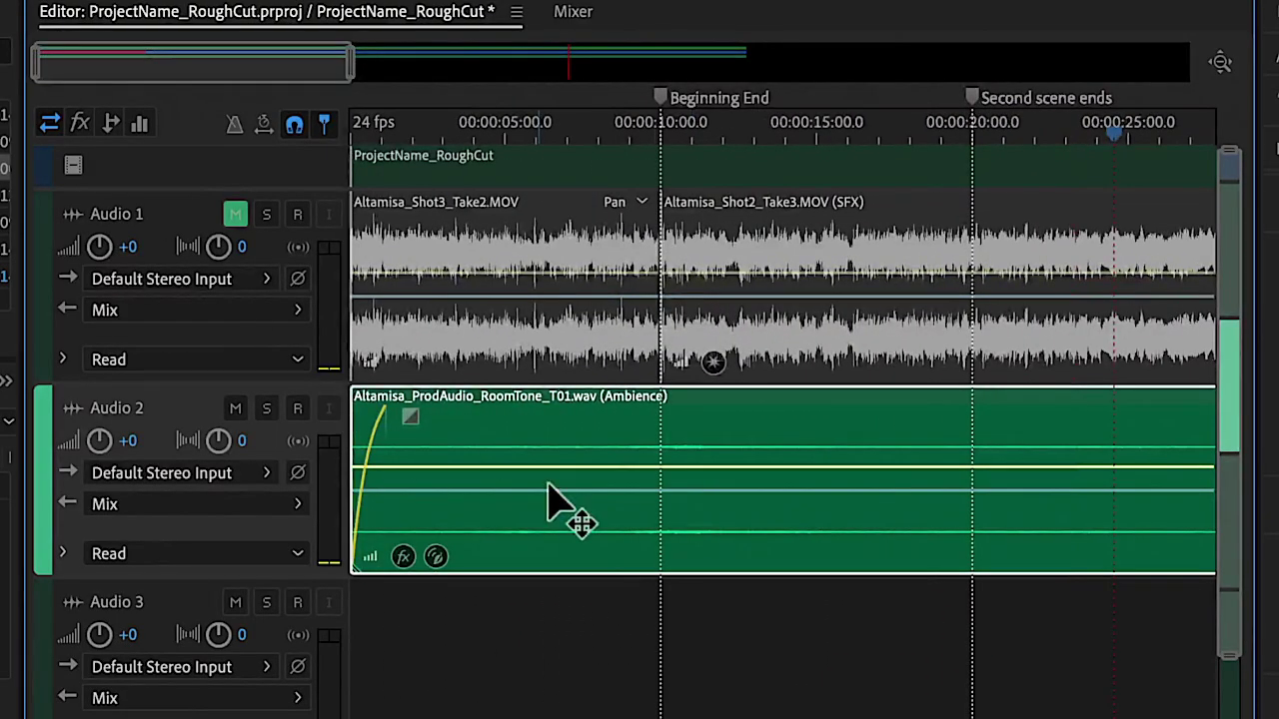
{"action": "left_click", "coordinate": [659, 467]}
{"action": "left_click", "coordinate": [833, 467]}
{"action": "left_click", "coordinate": [974, 466]}
{"action": "mouse_move", "coordinate": [834, 466]}
{"action": "left_mouse_down"}
{"action": "mouse_move", "coordinate": [836, 423]}
{"action": "mouse_move", "coordinate": [817, 413]}
{"action": "left_mouse_up"}
Step: Play the mix, set the clip volume level of the Altamisa_Shot2_Take1 clip to -4.8 dB, and play it again from 00:00:35:19
{"action": "key", "text": "space"}
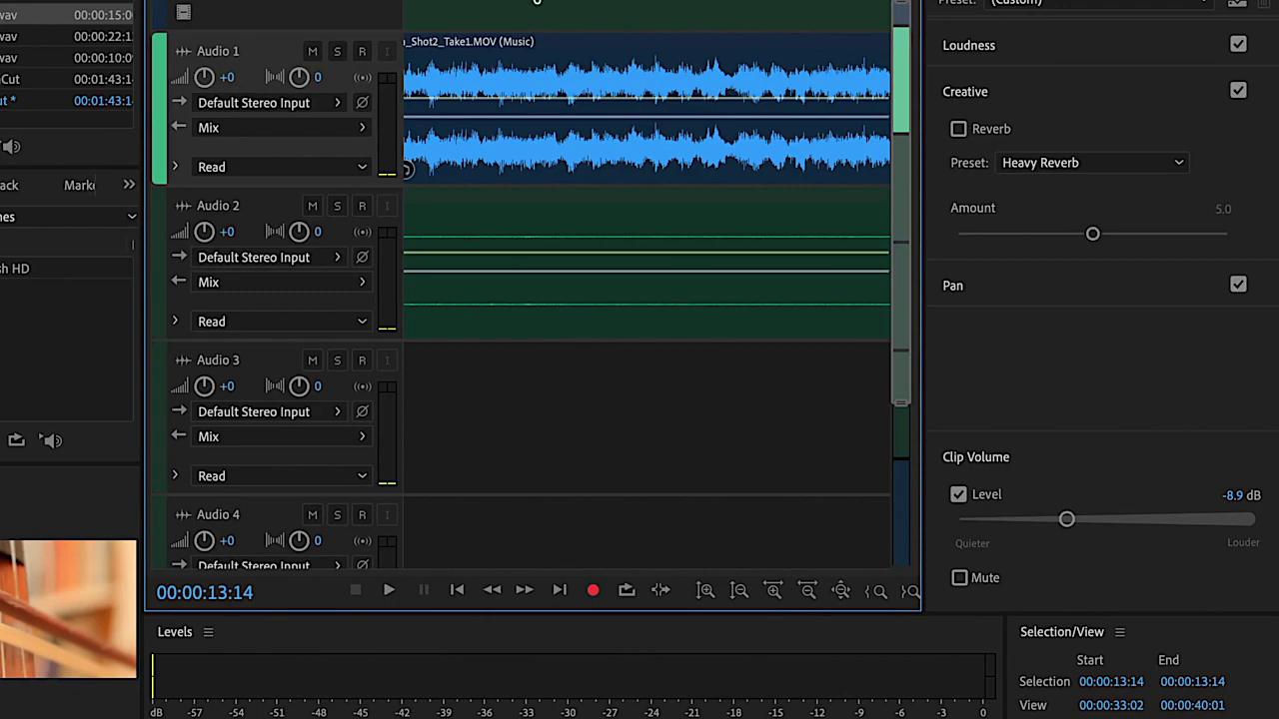
{"action": "key", "text": "space"}
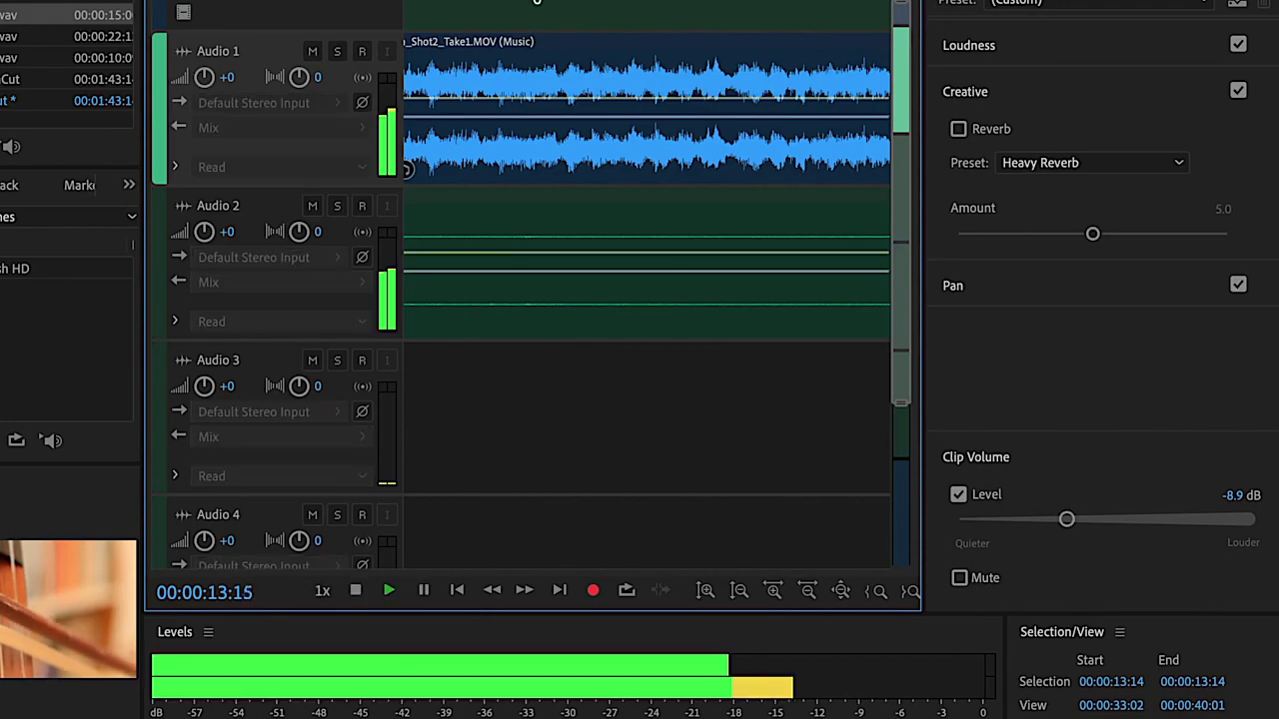
{"action": "left_click", "coordinate": [536, 3]}
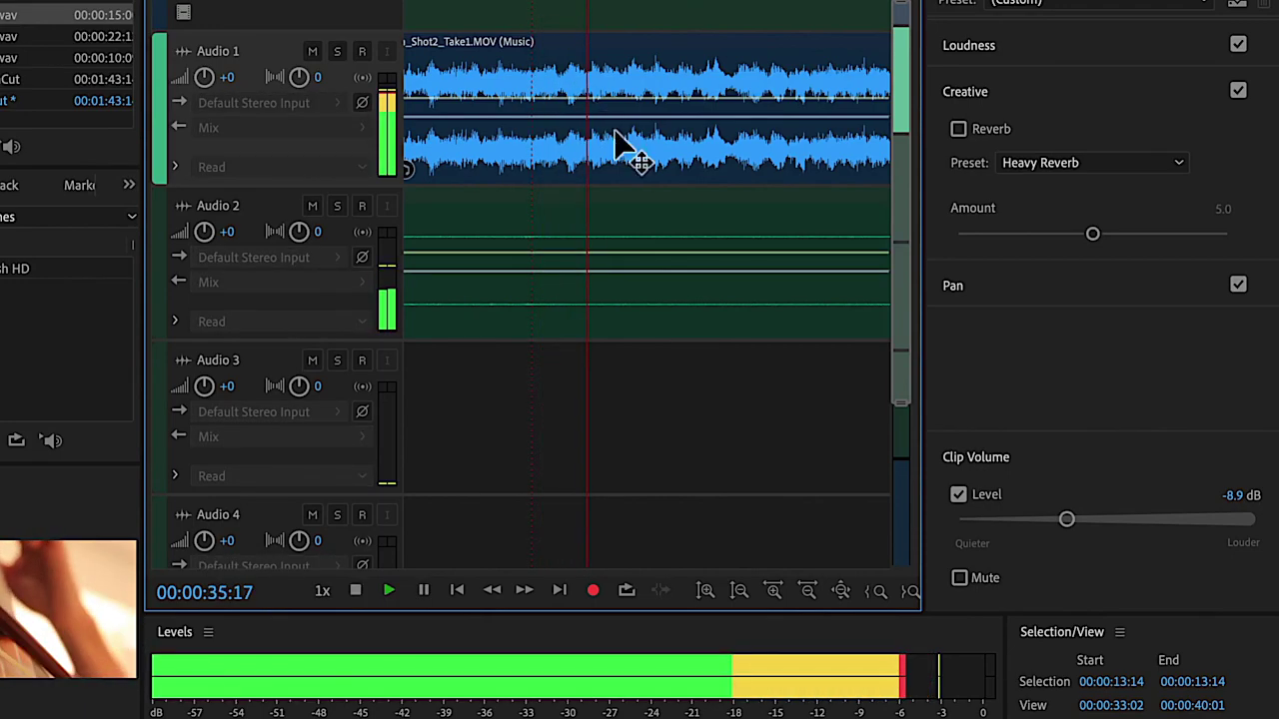
{"action": "left_click", "coordinate": [659, 163]}
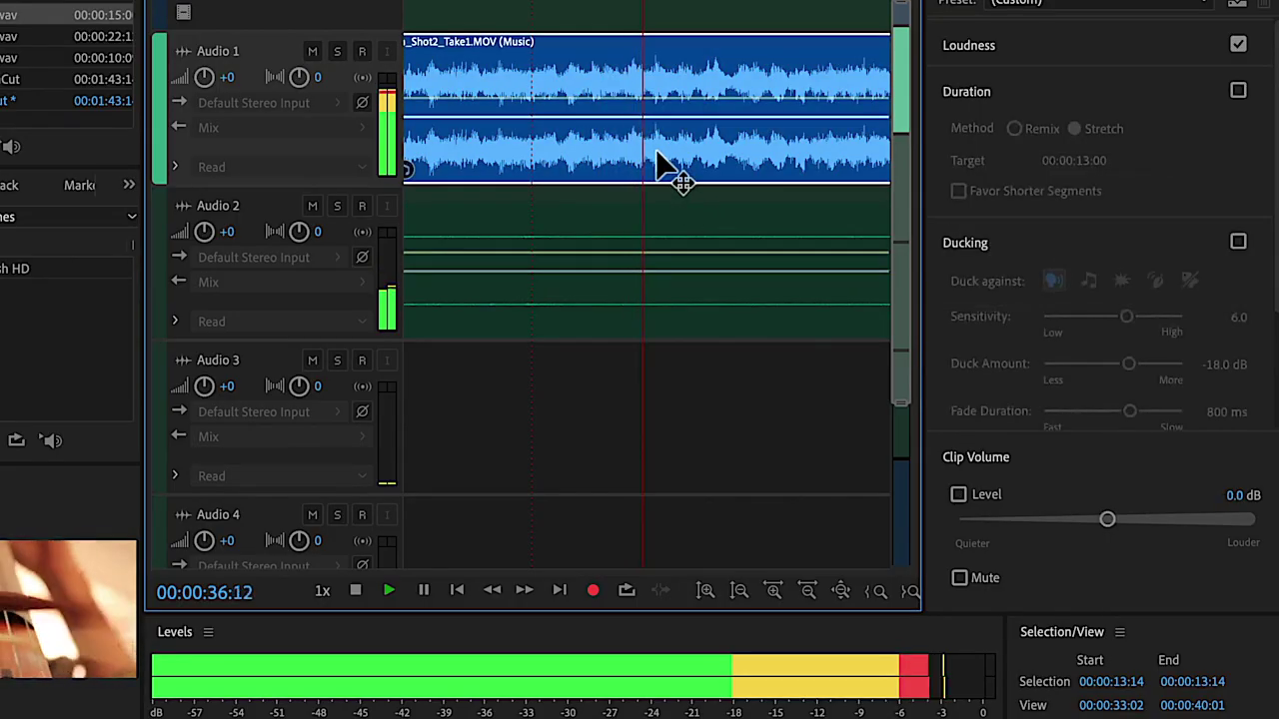
{"action": "key", "text": "space"}
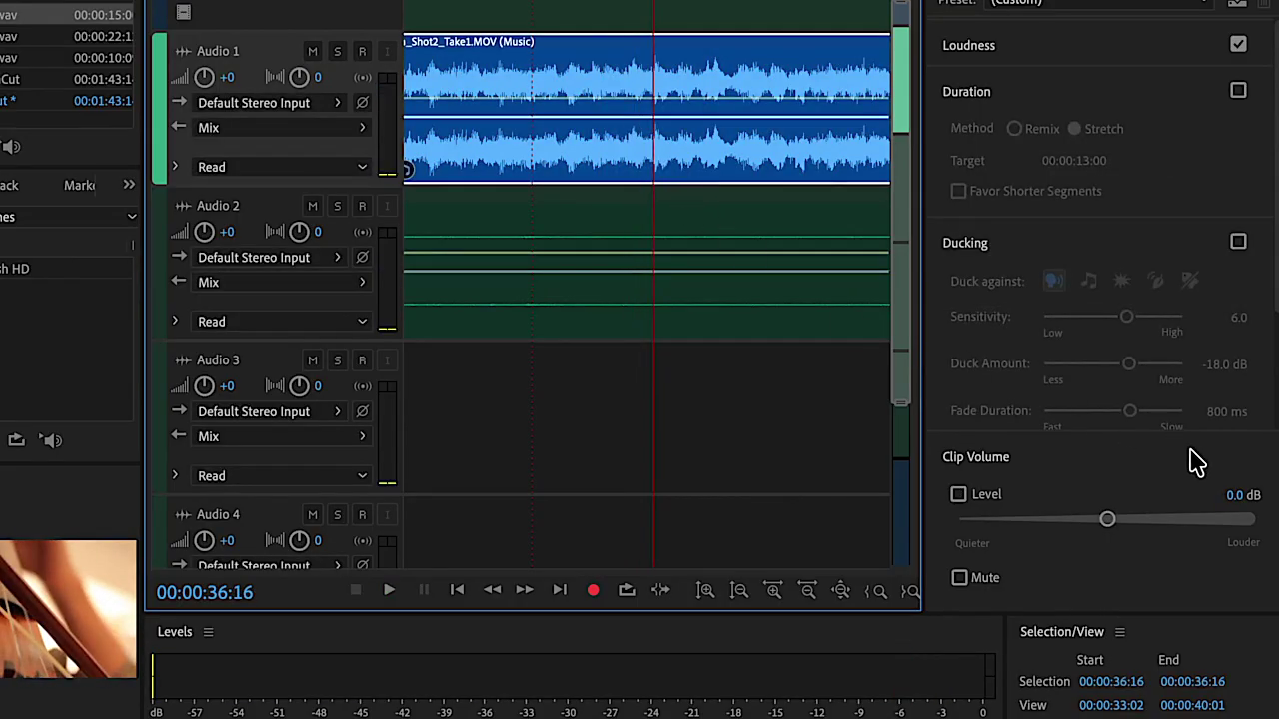
{"action": "left_click_drag", "start_coordinate": [1110, 519], "coordinate": [1108, 519]}
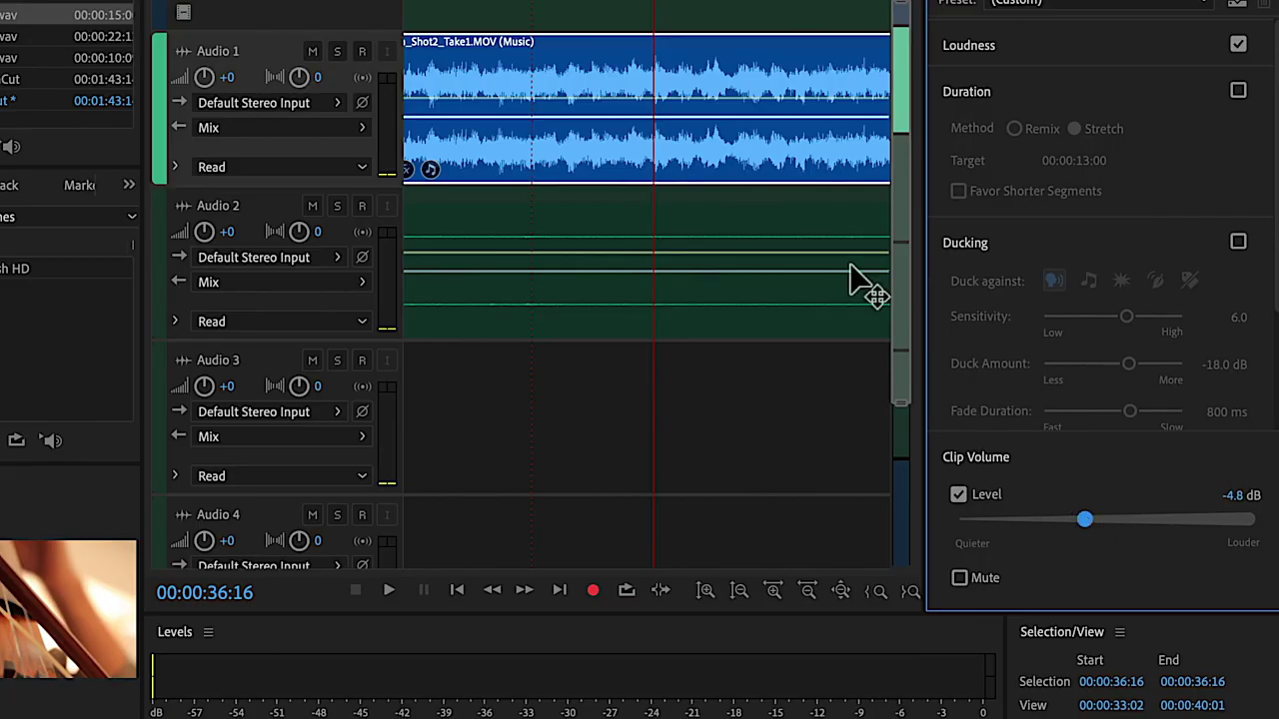
{"action": "left_click", "coordinate": [596, 3]}
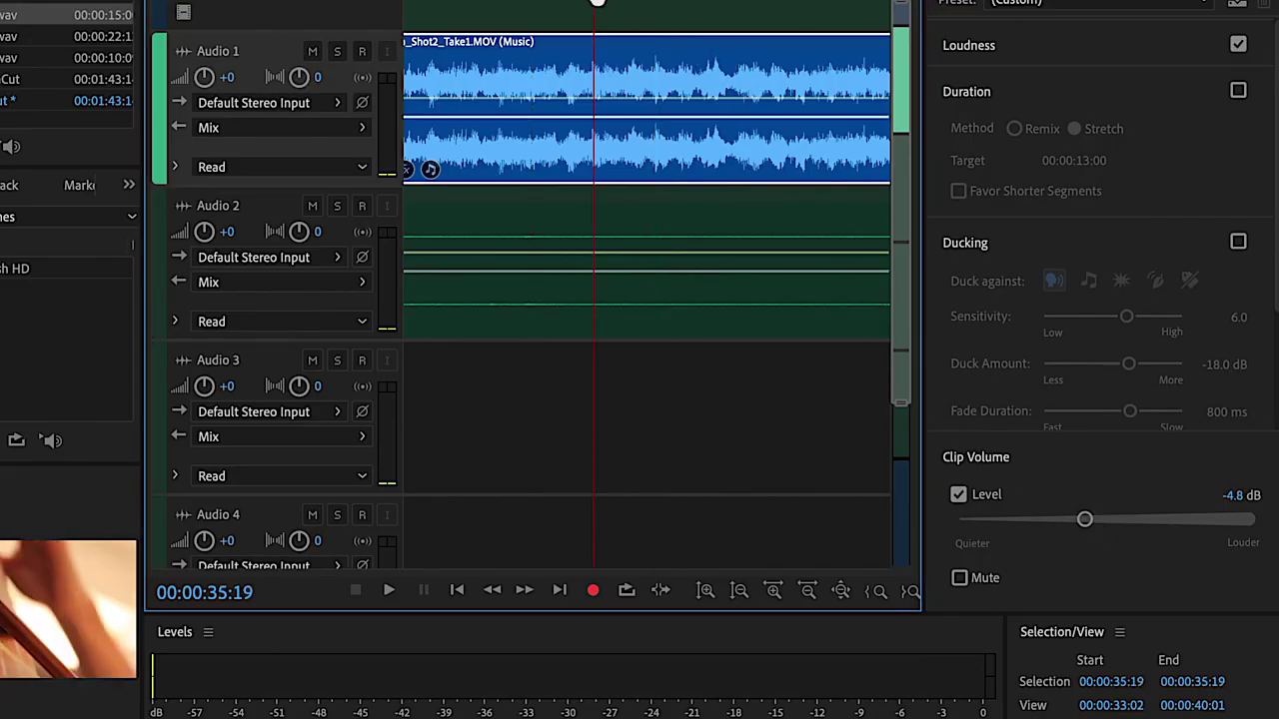
{"action": "key", "text": "space"}
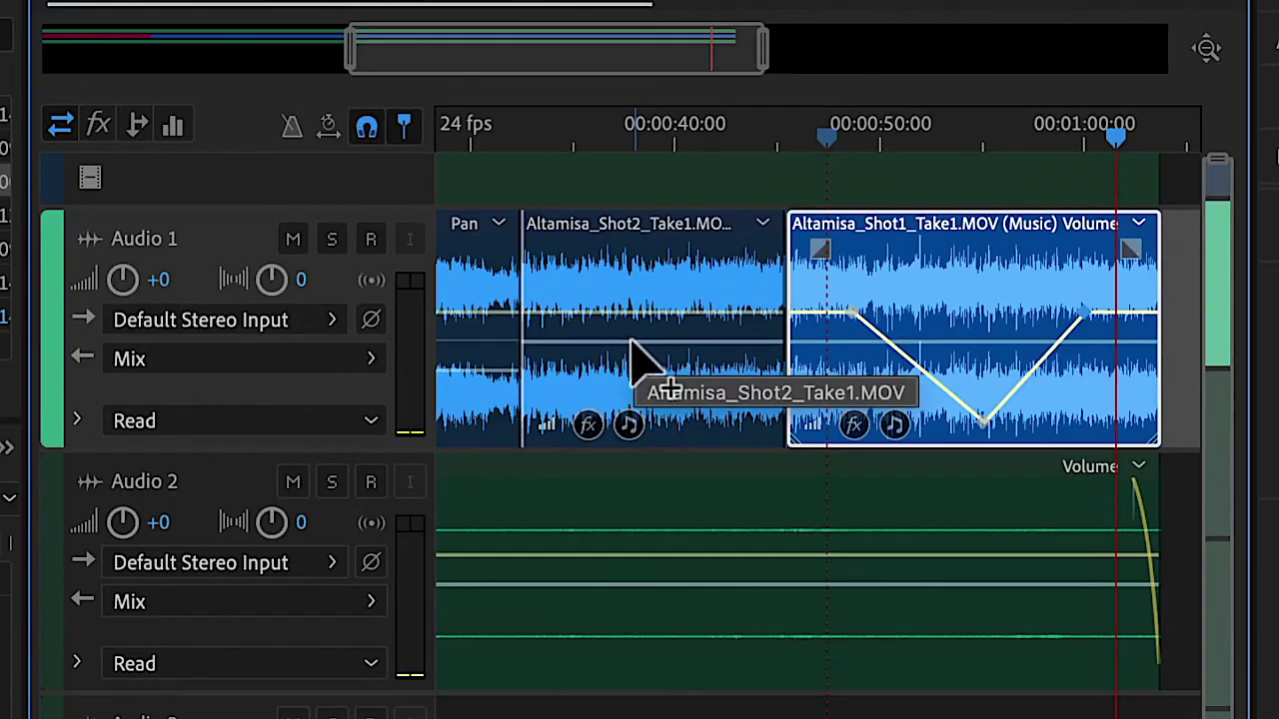
Step: Add pan keyframes to the Altamisa_Shot2_Take1 clip, ramping from a low point near its start to a high point near its end, and play it
{"action": "left_click", "coordinate": [640, 360]}
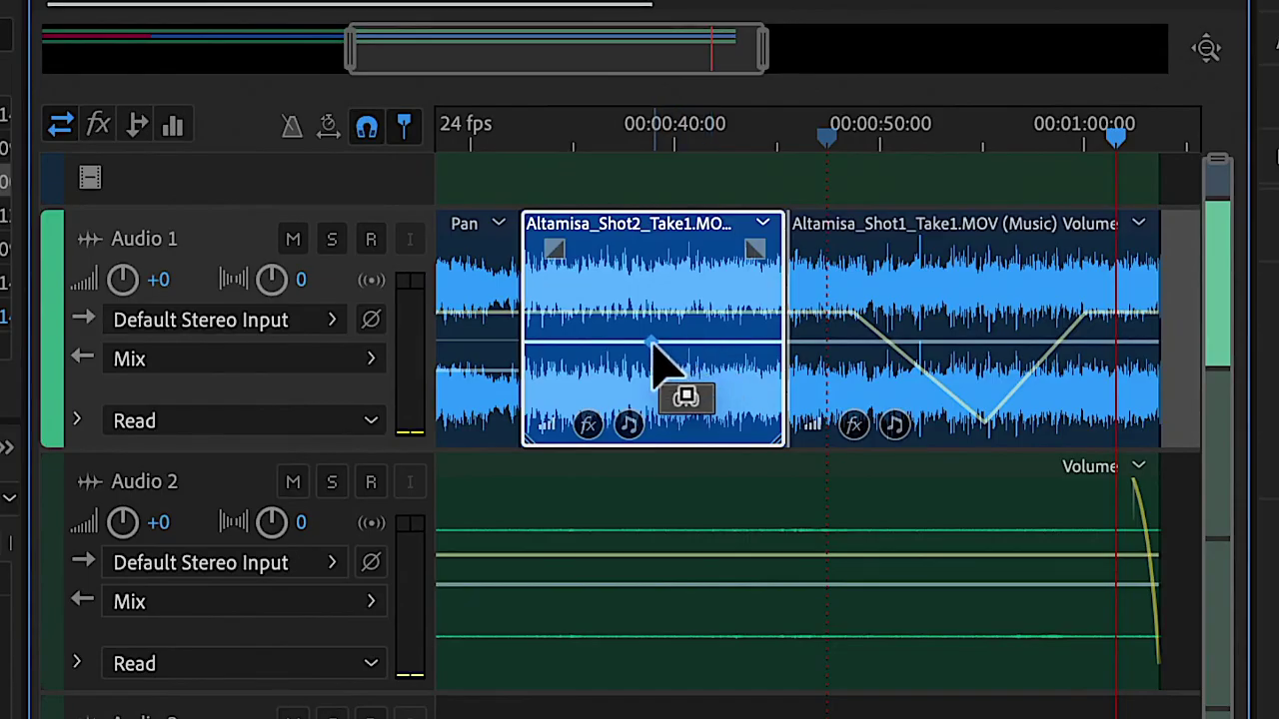
{"action": "left_click_drag", "start_coordinate": [653, 342], "coordinate": [584, 413]}
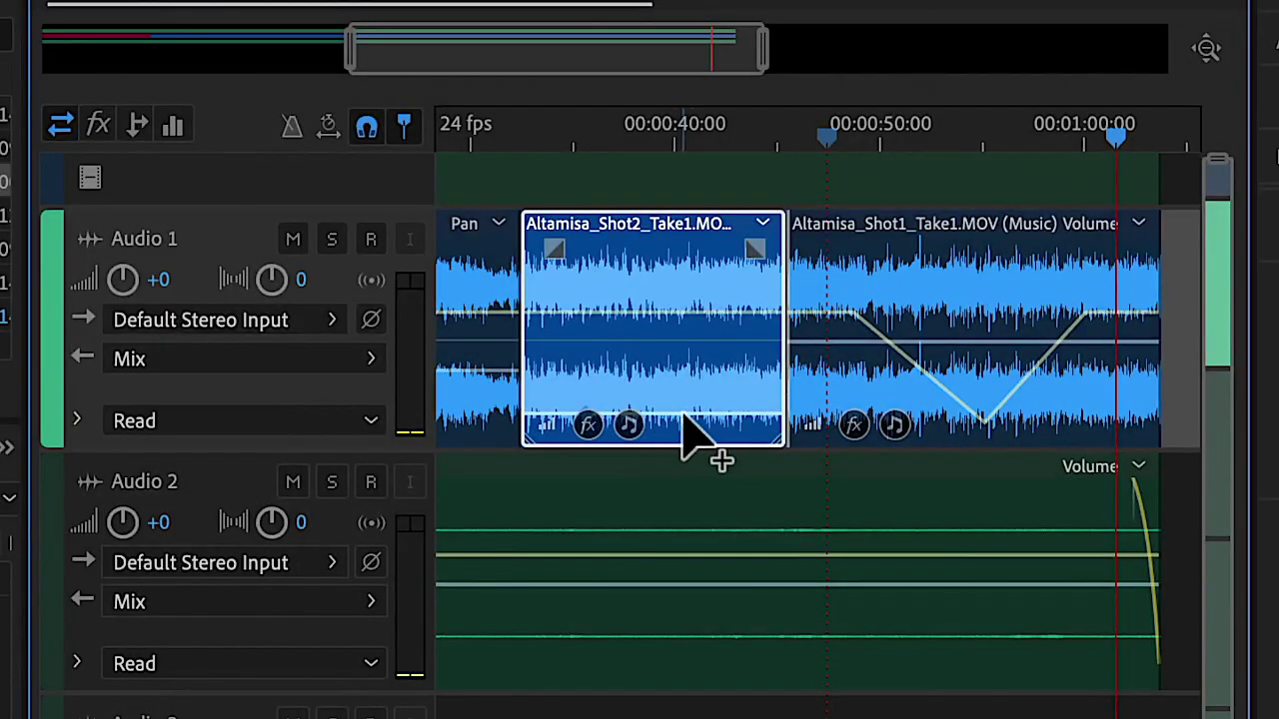
{"action": "left_click_drag", "start_coordinate": [694, 415], "coordinate": [715, 258]}
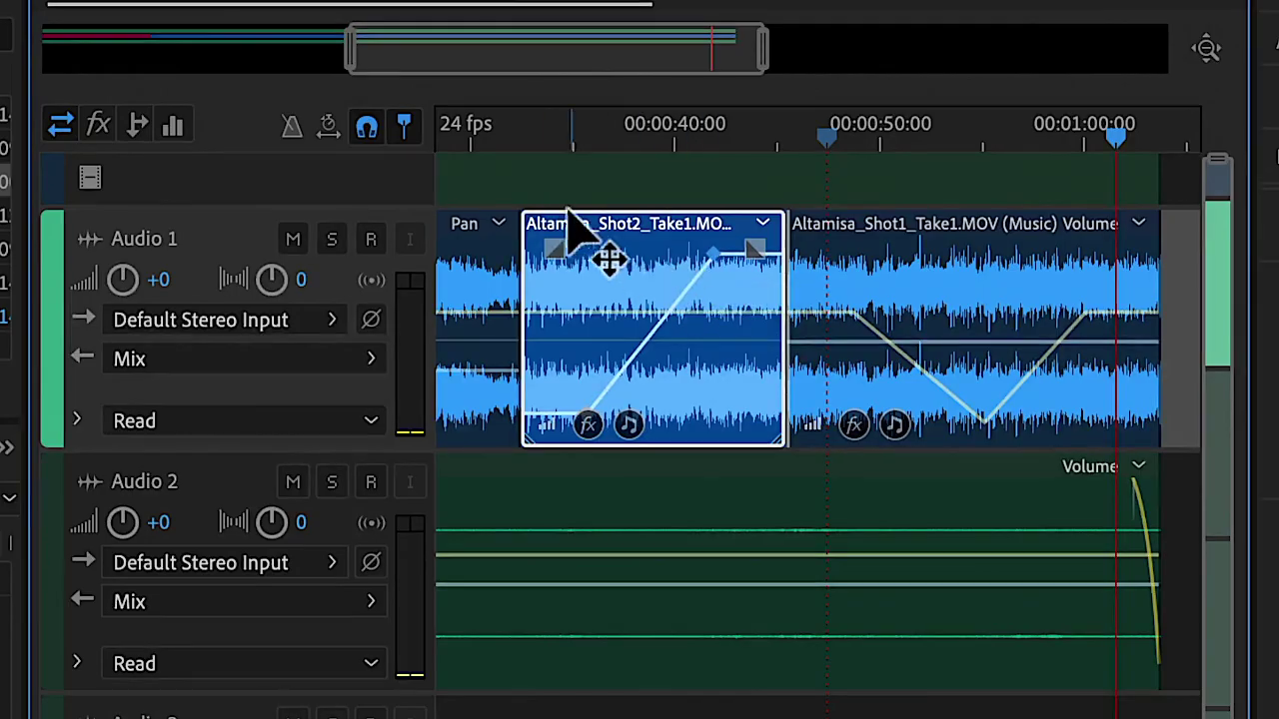
{"action": "left_click", "coordinate": [520, 137]}
{"action": "key", "text": "space"}
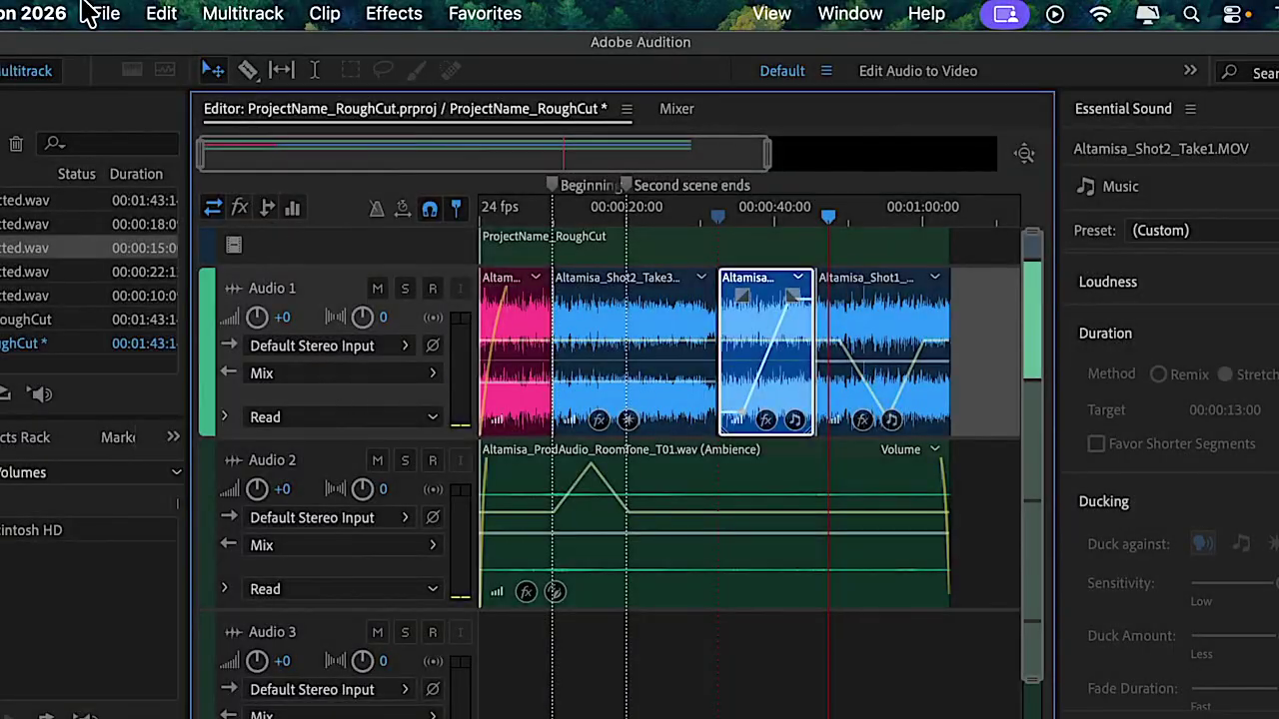
Step: Export the session to Adobe Premiere with each track as a stem, and copy the stems to the active sequence as a New Audio Track
{"action": "left_click", "coordinate": [106, 14]}
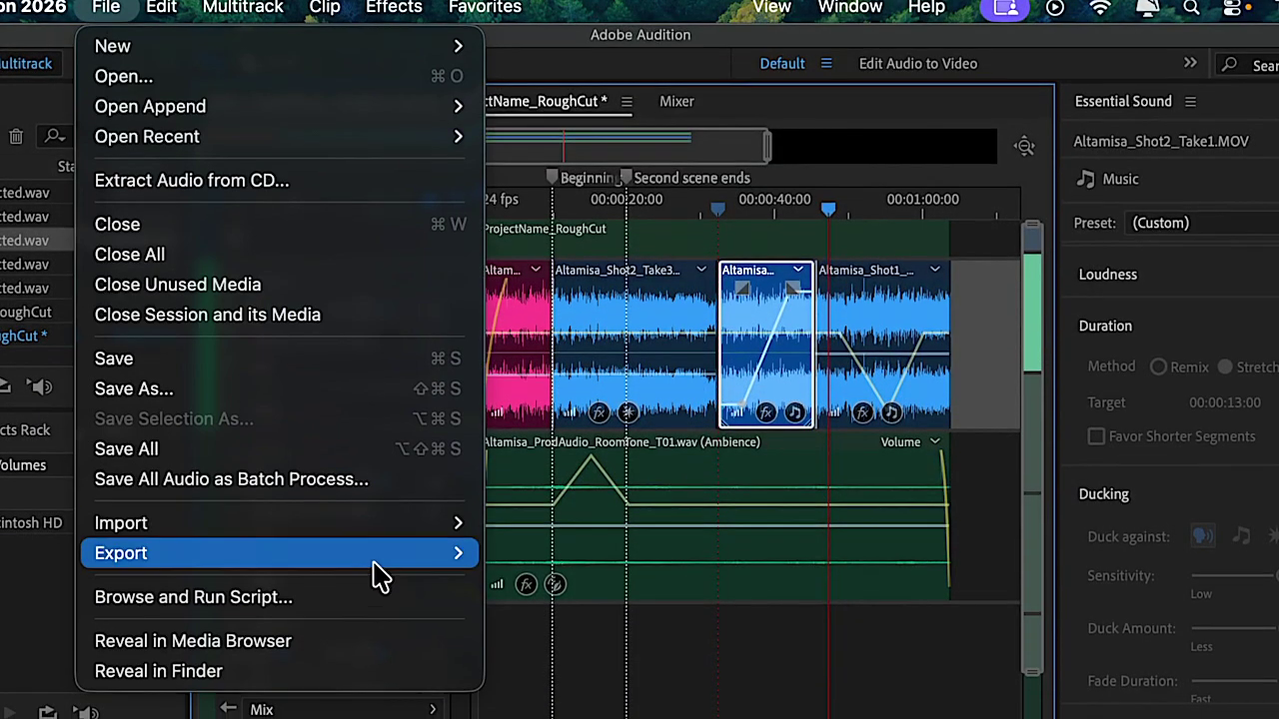
{"action": "mouse_move", "coordinate": [379, 565]}
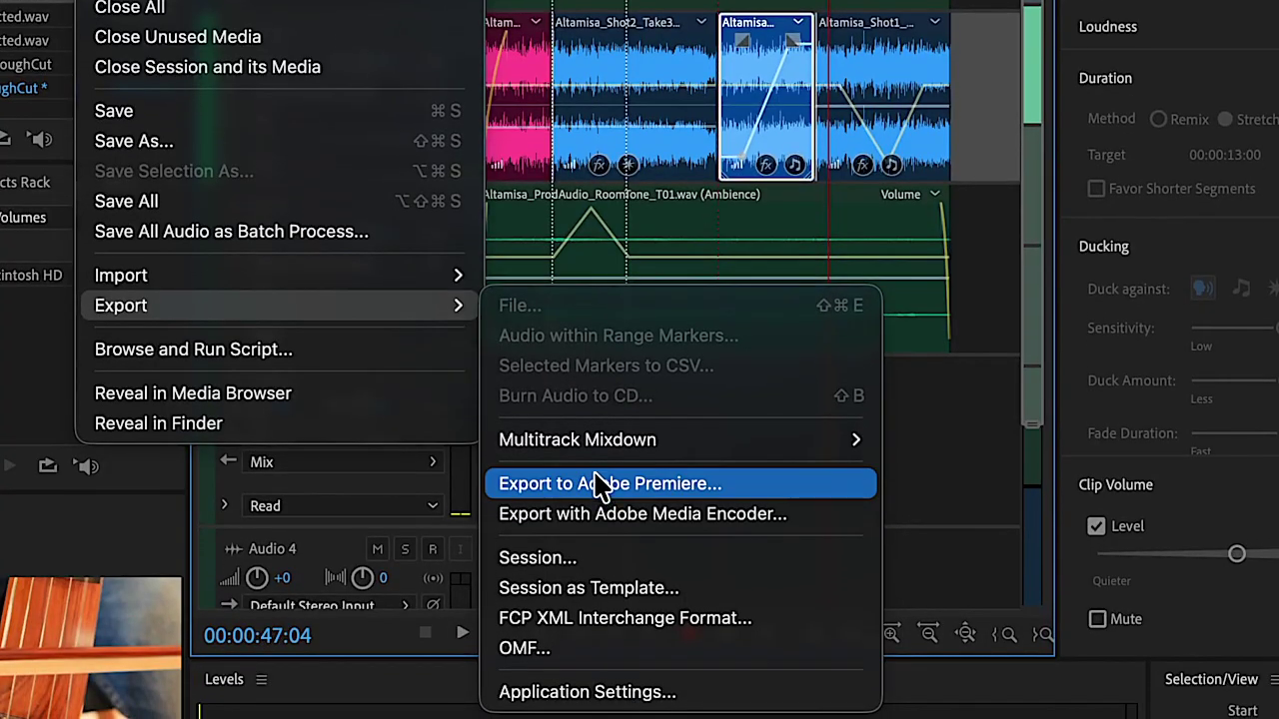
{"action": "left_click", "coordinate": [759, 485]}
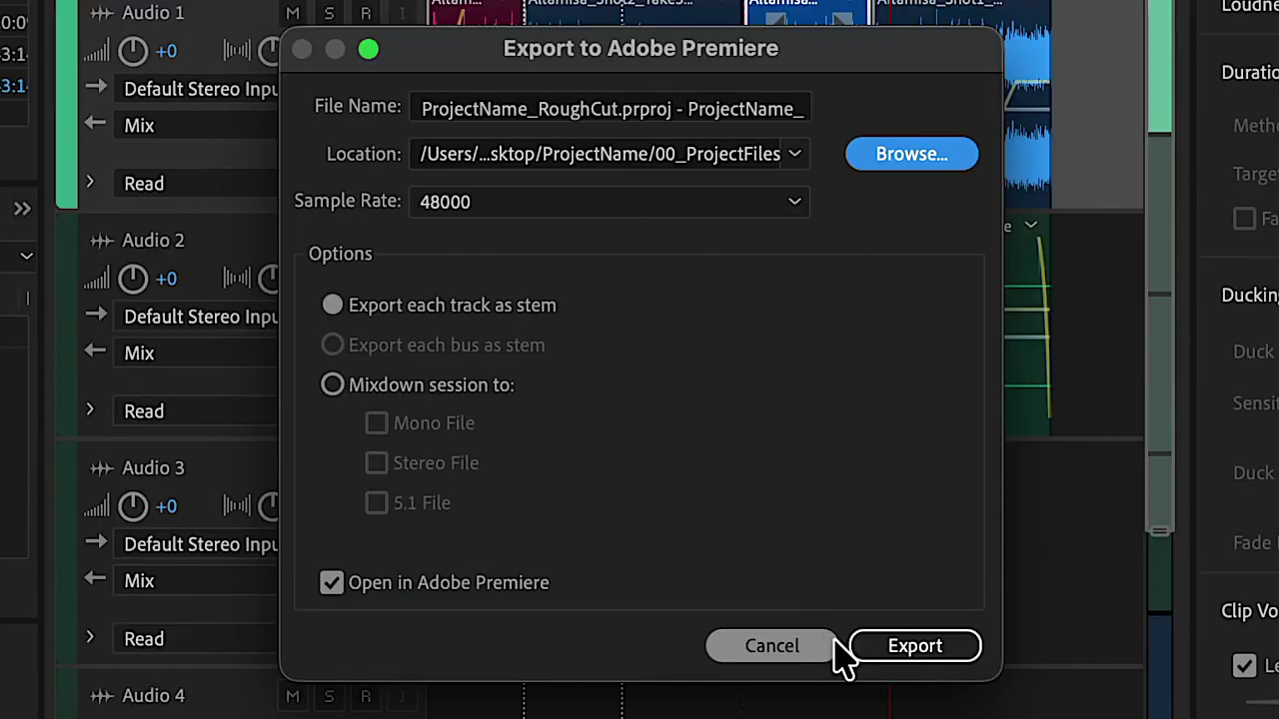
{"action": "left_click", "coordinate": [420, 317]}
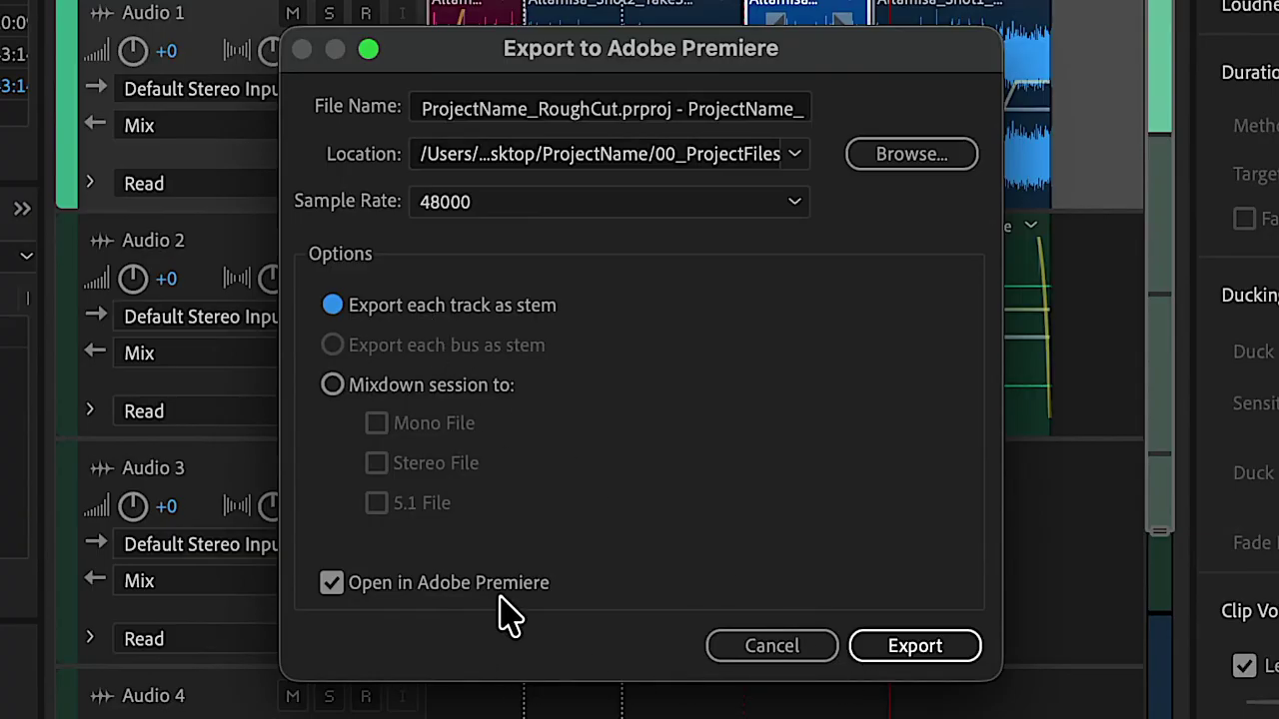
{"action": "left_click", "coordinate": [953, 660]}
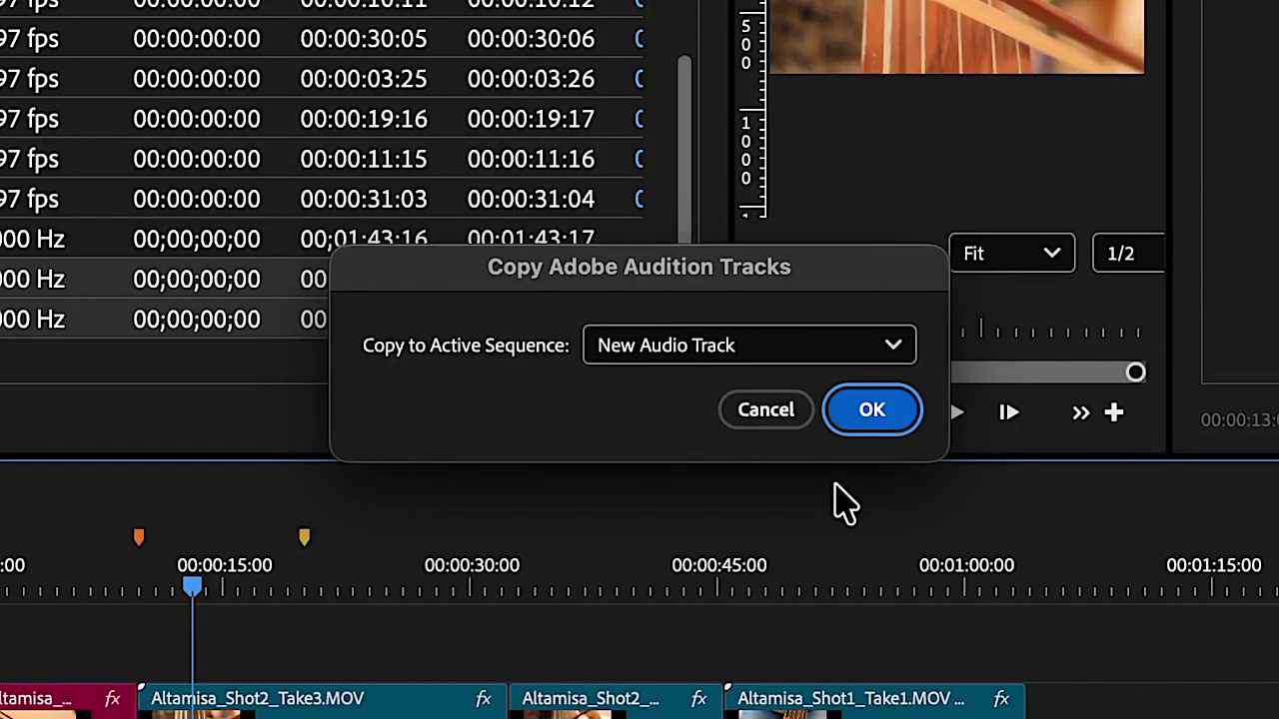
{"action": "left_click", "coordinate": [871, 410]}
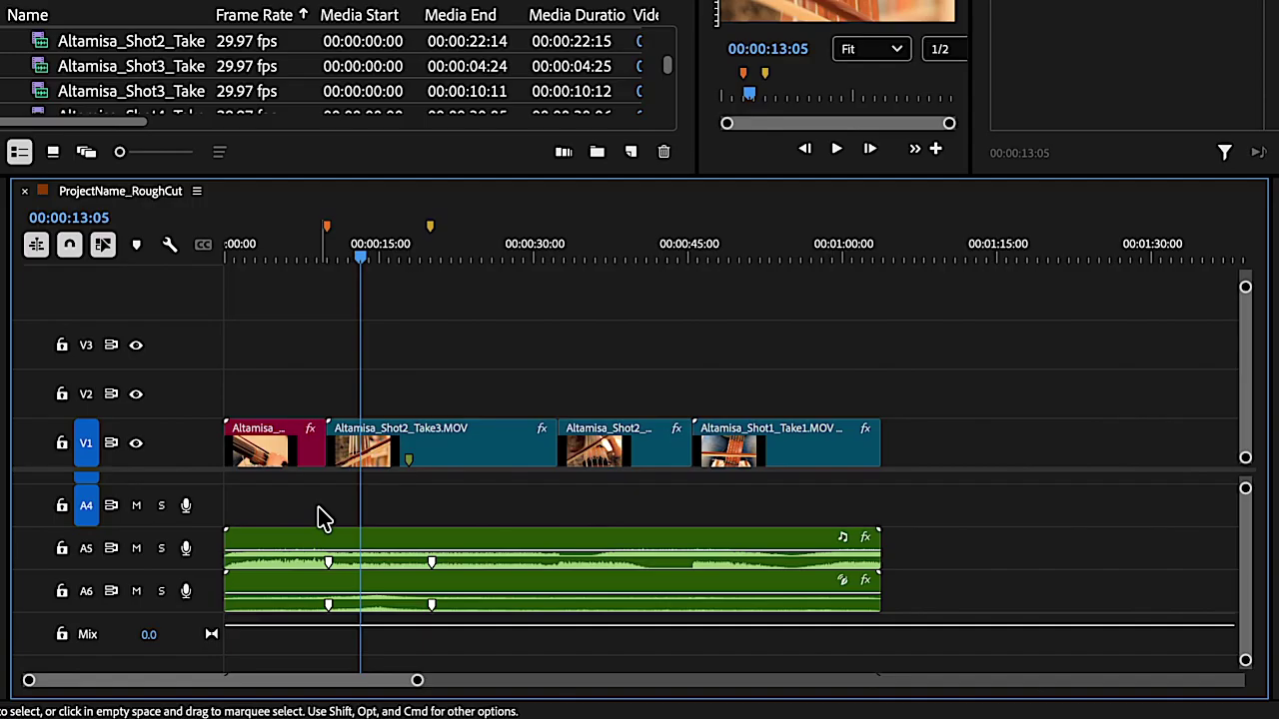
Step: Inspect the stem clips on A5 and A6 and the original audio on A1 and A2, and play the sequence from 00:00:11:18
{"action": "left_click", "coordinate": [360, 546]}
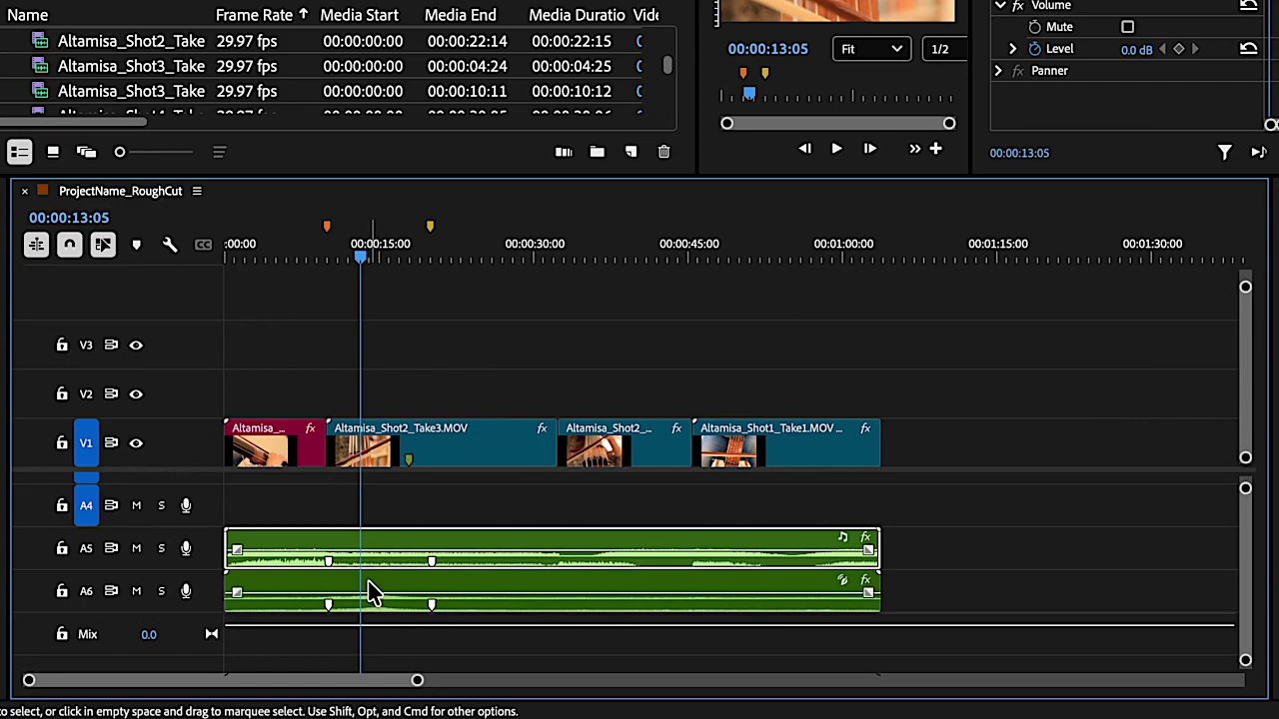
{"action": "left_click", "coordinate": [370, 592]}
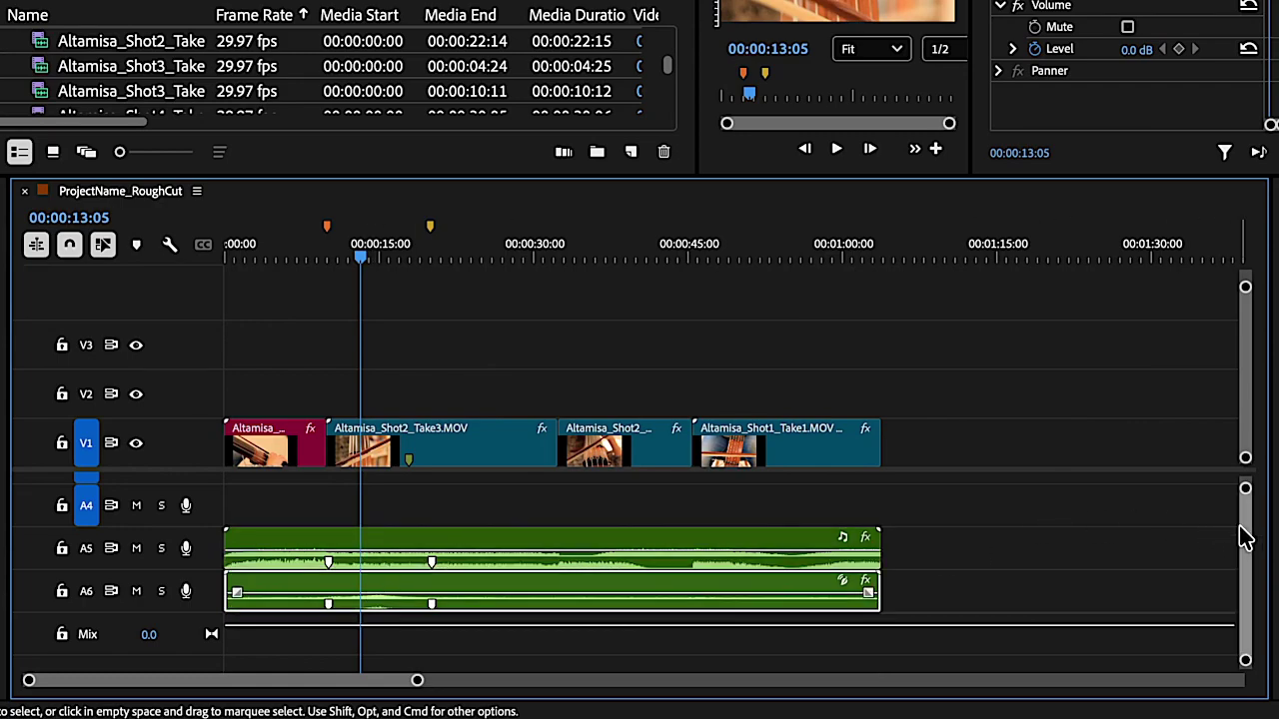
{"action": "scroll", "coordinate": [1242, 525], "scroll_direction": "up", "scroll_amount": 3}
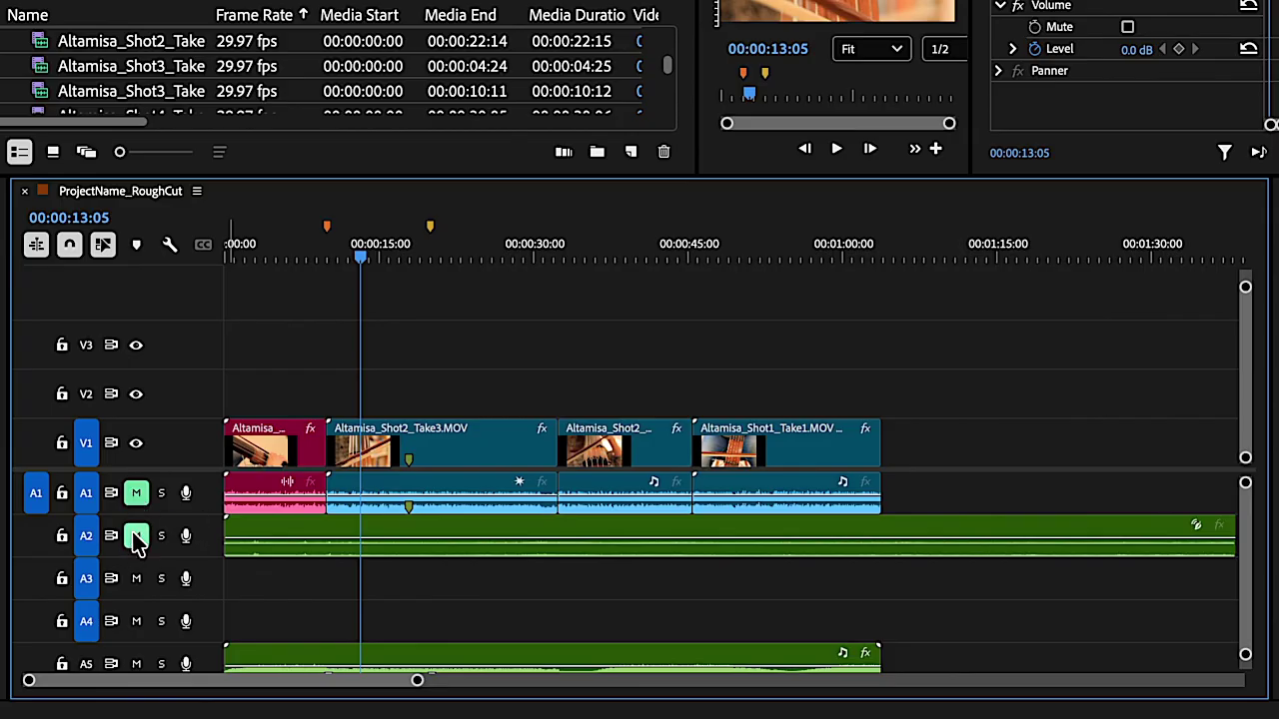
{"action": "left_click", "coordinate": [346, 256]}
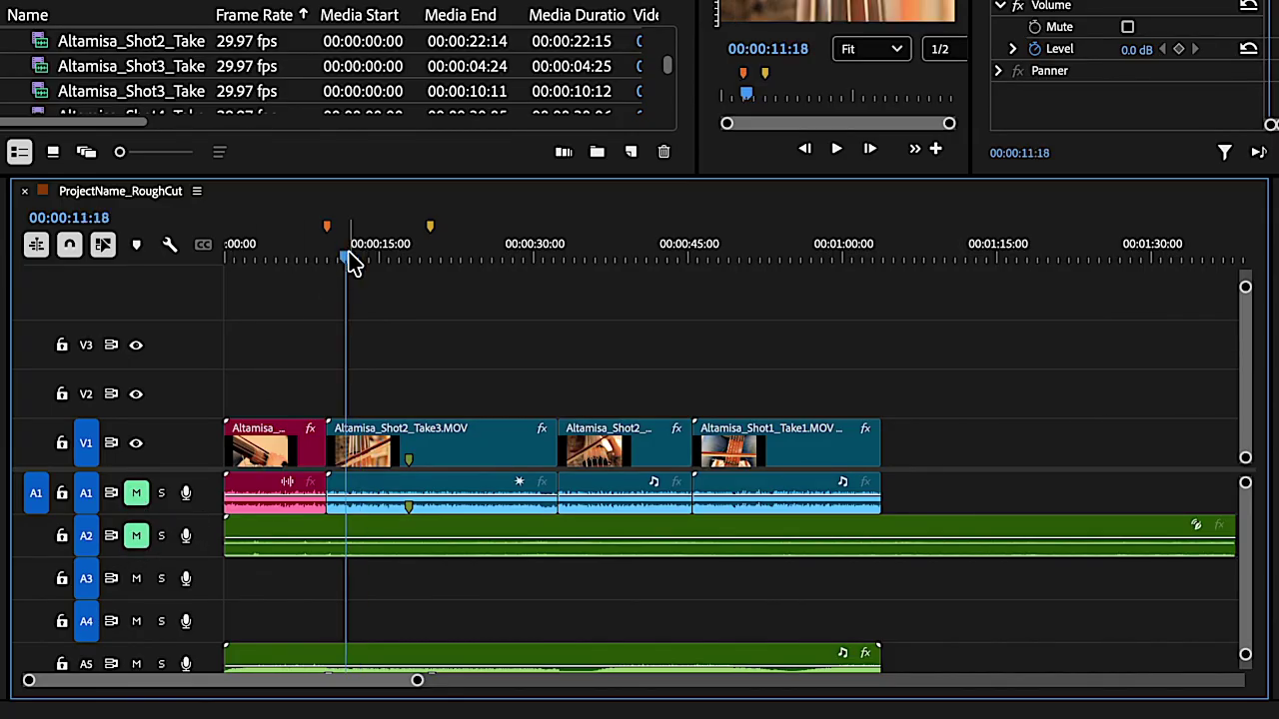
{"action": "key", "text": "space"}
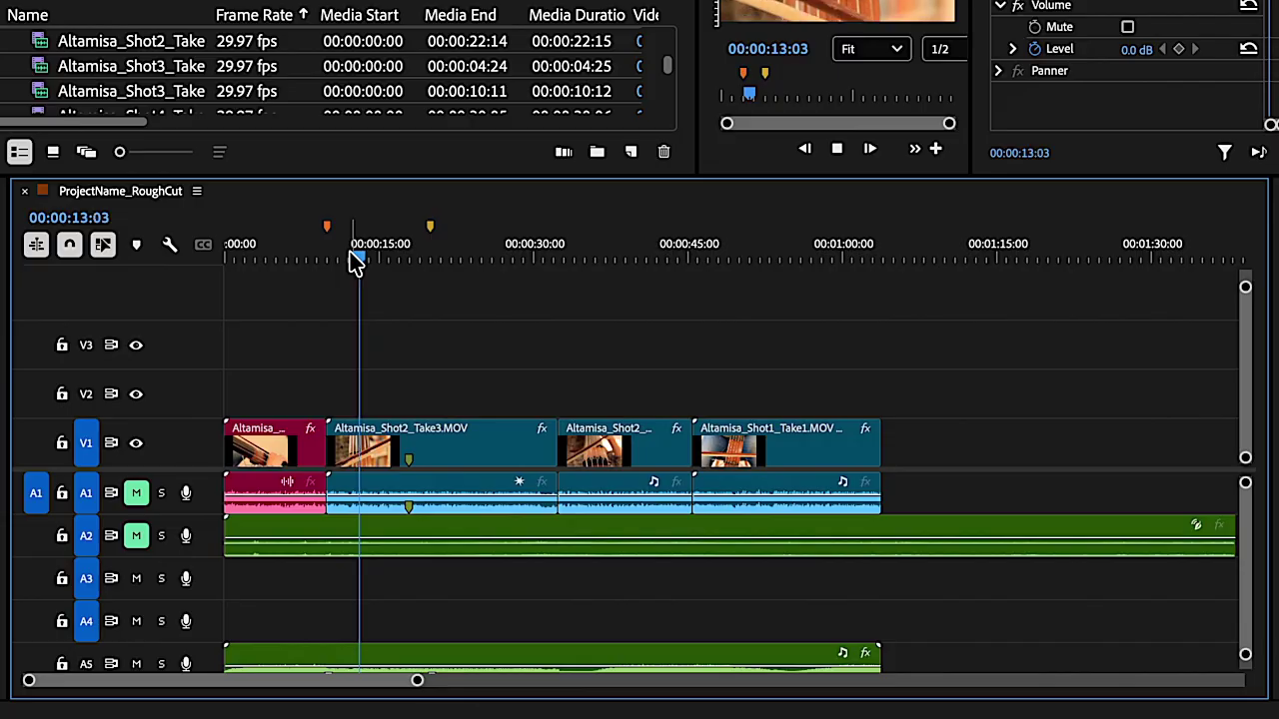
{"action": "scroll", "coordinate": [1256, 529], "scroll_direction": "down", "scroll_amount": 4}
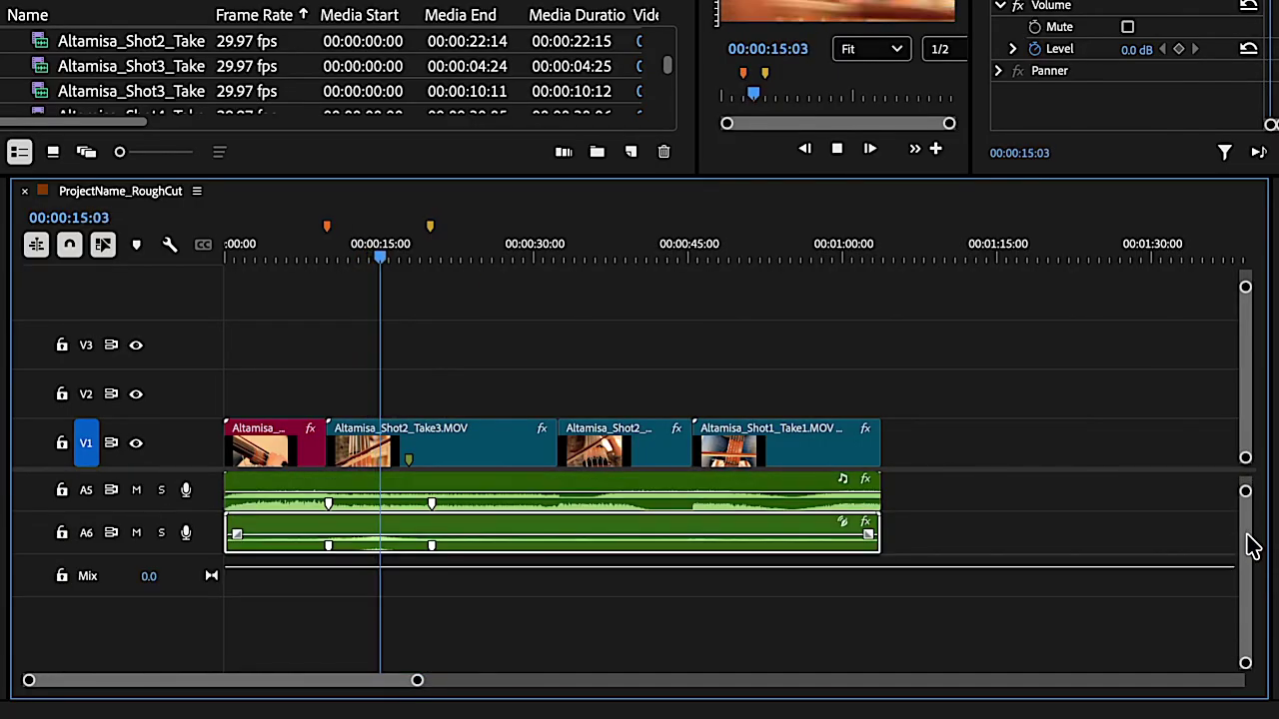
{"action": "scroll", "coordinate": [1252, 536], "scroll_direction": "down", "scroll_amount": 1}
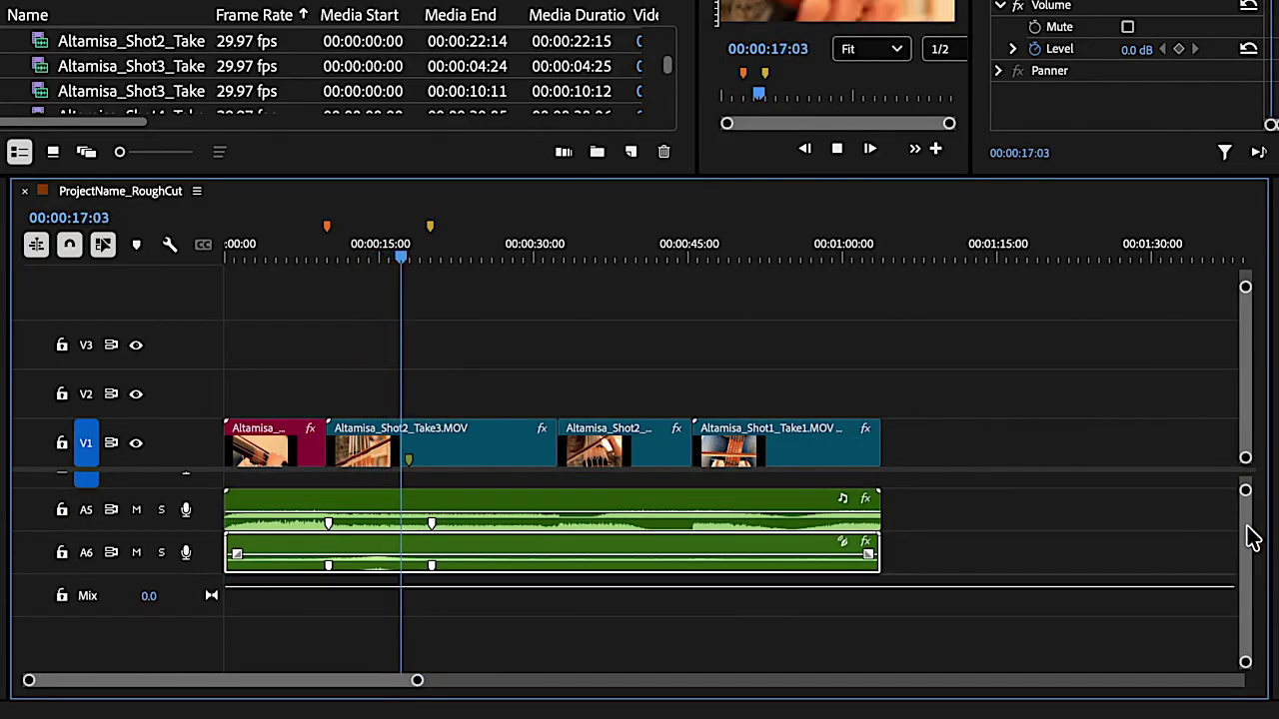